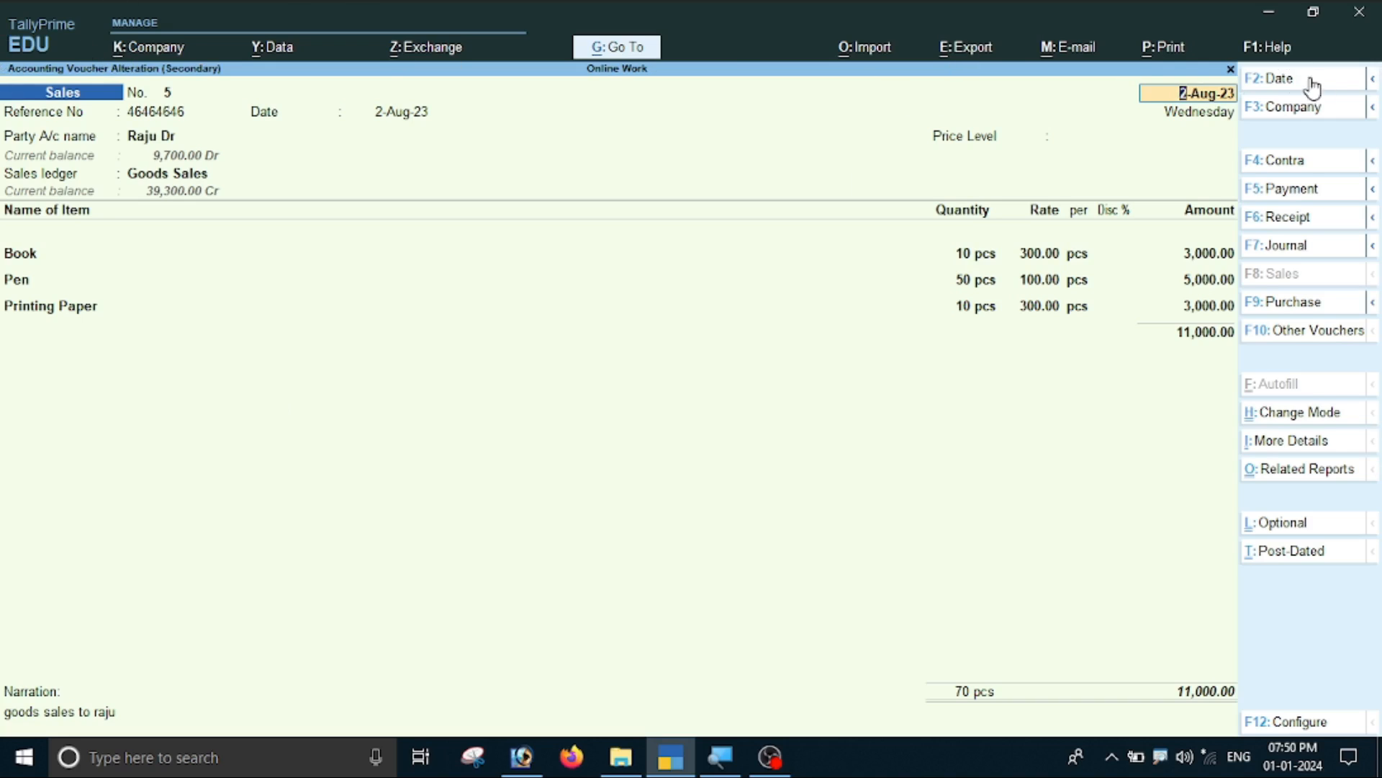
Step: Preview the current sales voucher's printed invoice, and return to the voucher
left_click(1165, 45)
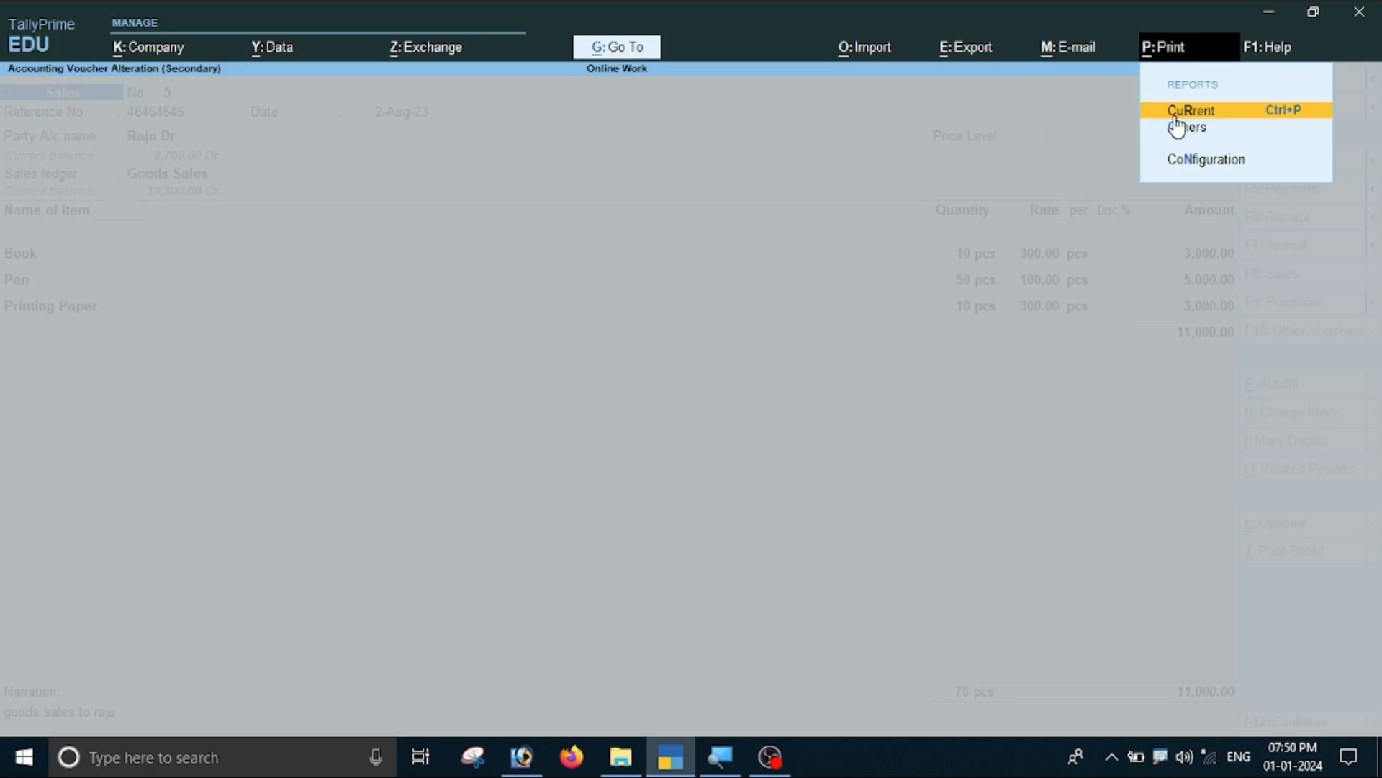
left_click(1228, 113)
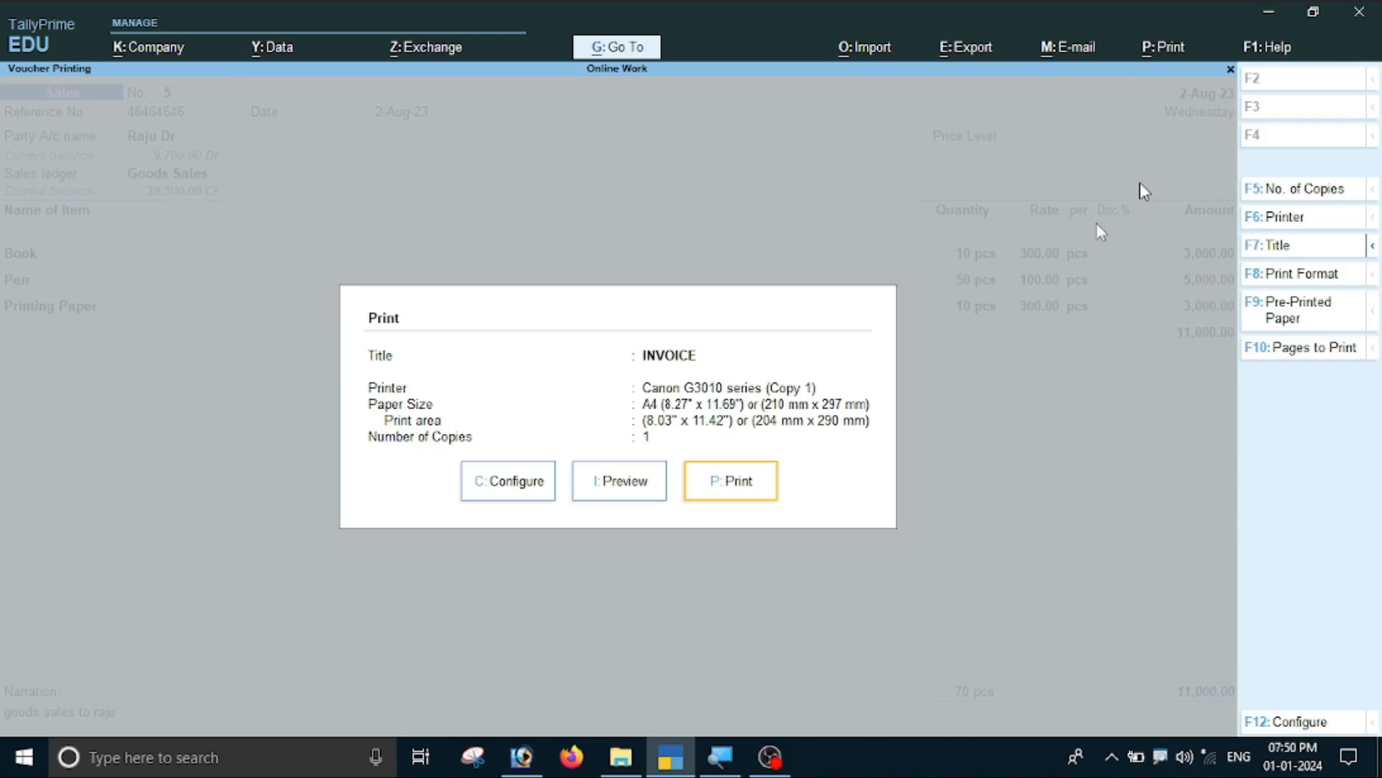
left_click(632, 494)
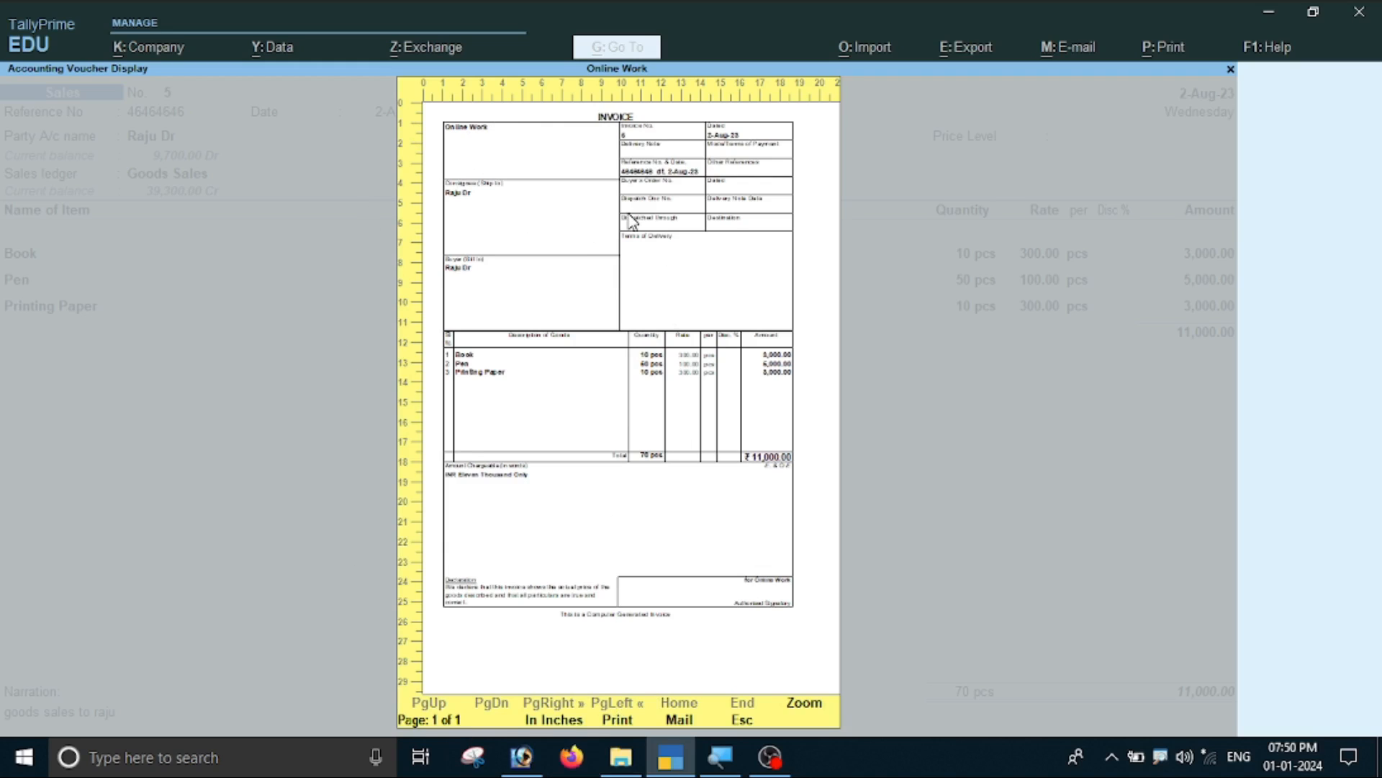
key("Escape")
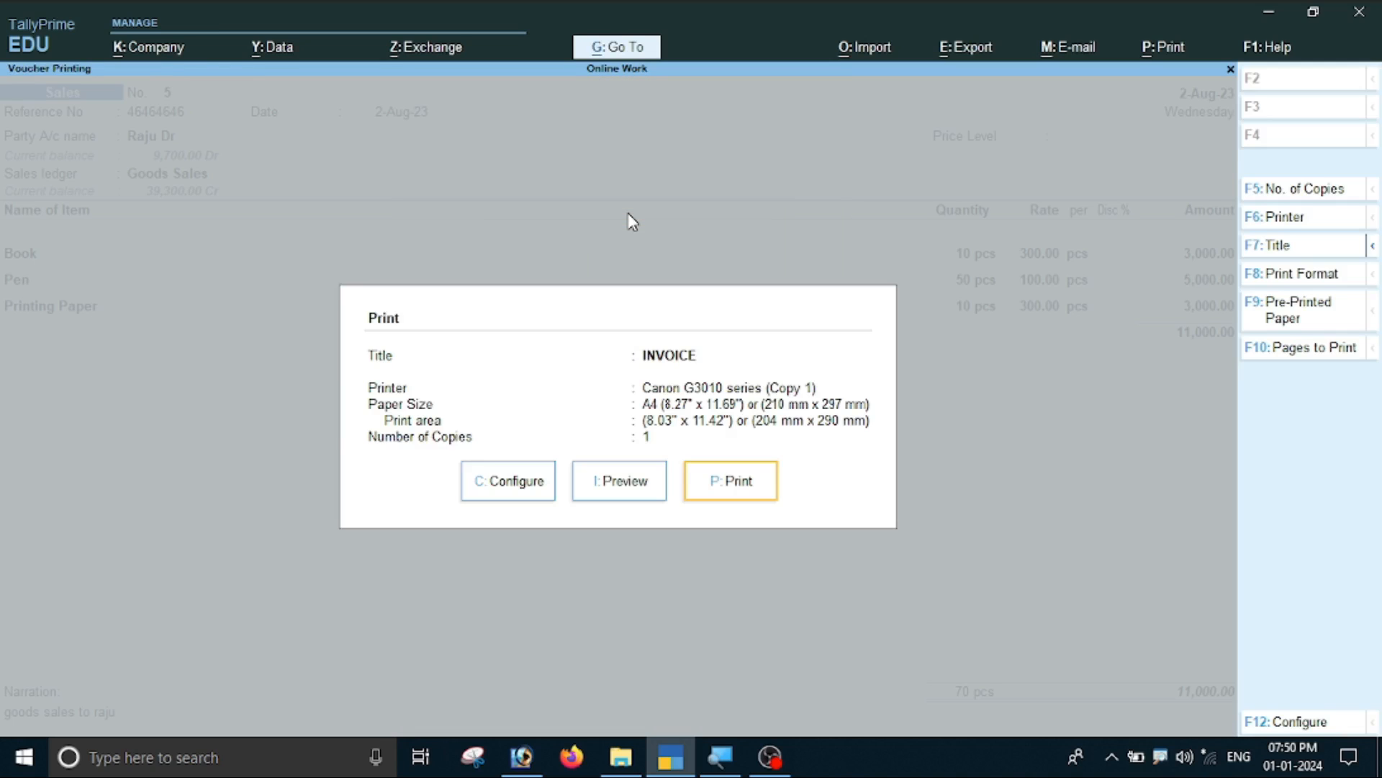
key("Escape")
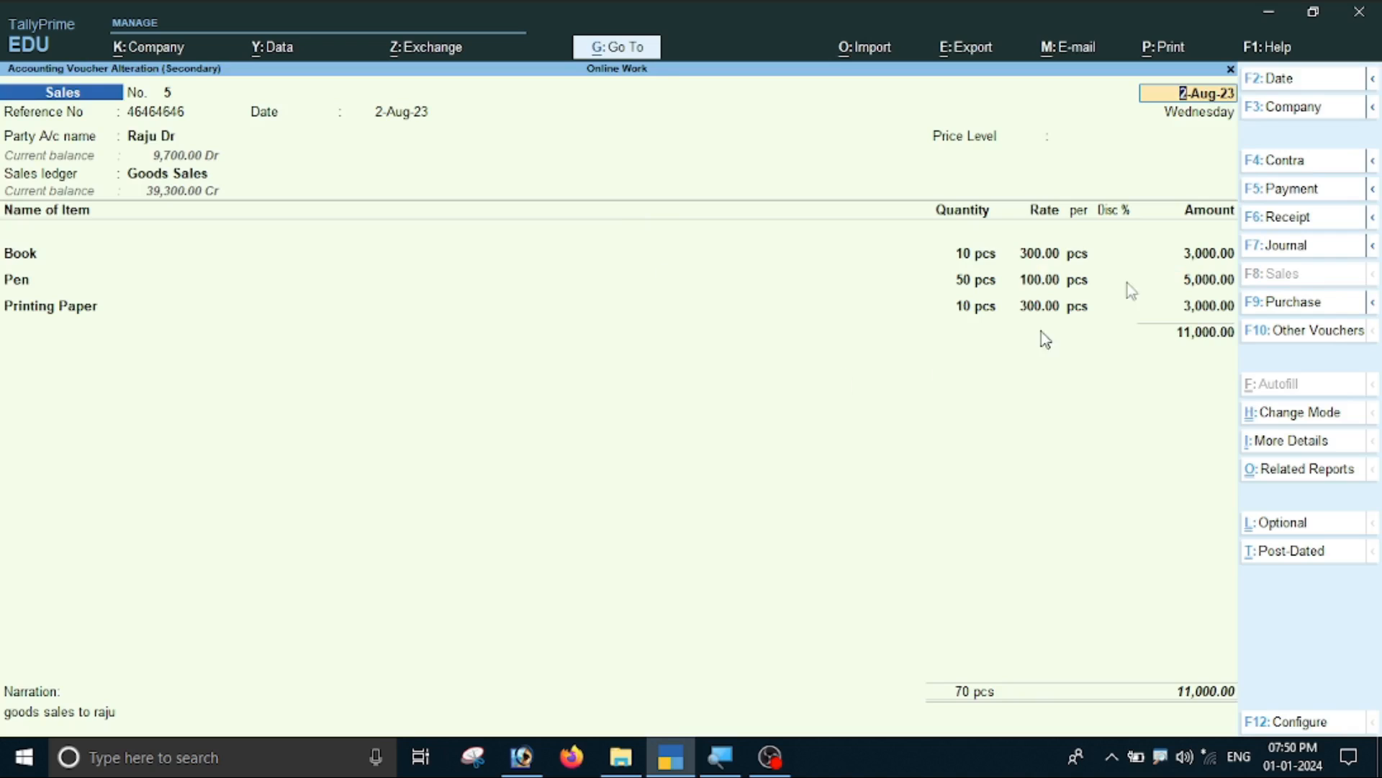
Step: Enable Show Company Logo in the current sales voucher's print configuration
left_click(1172, 52)
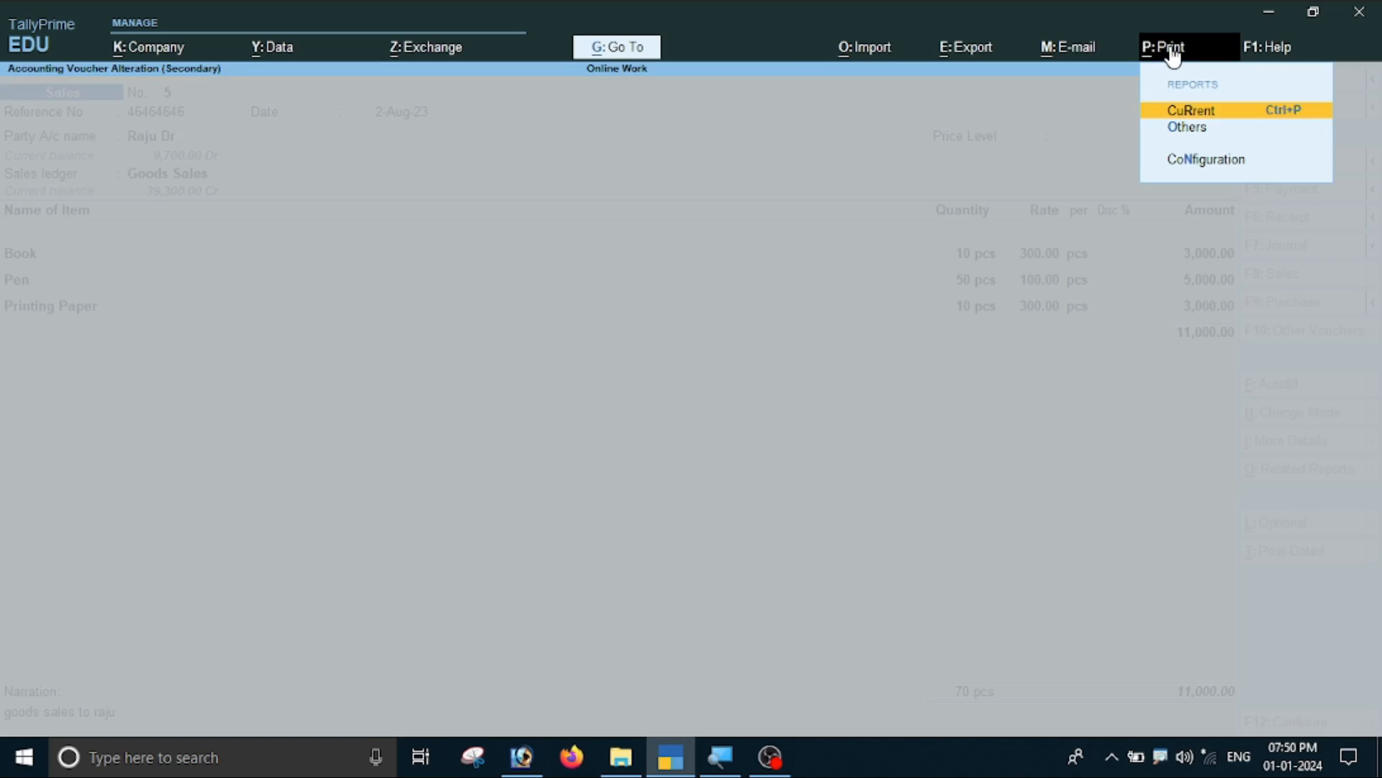
left_click(1260, 115)
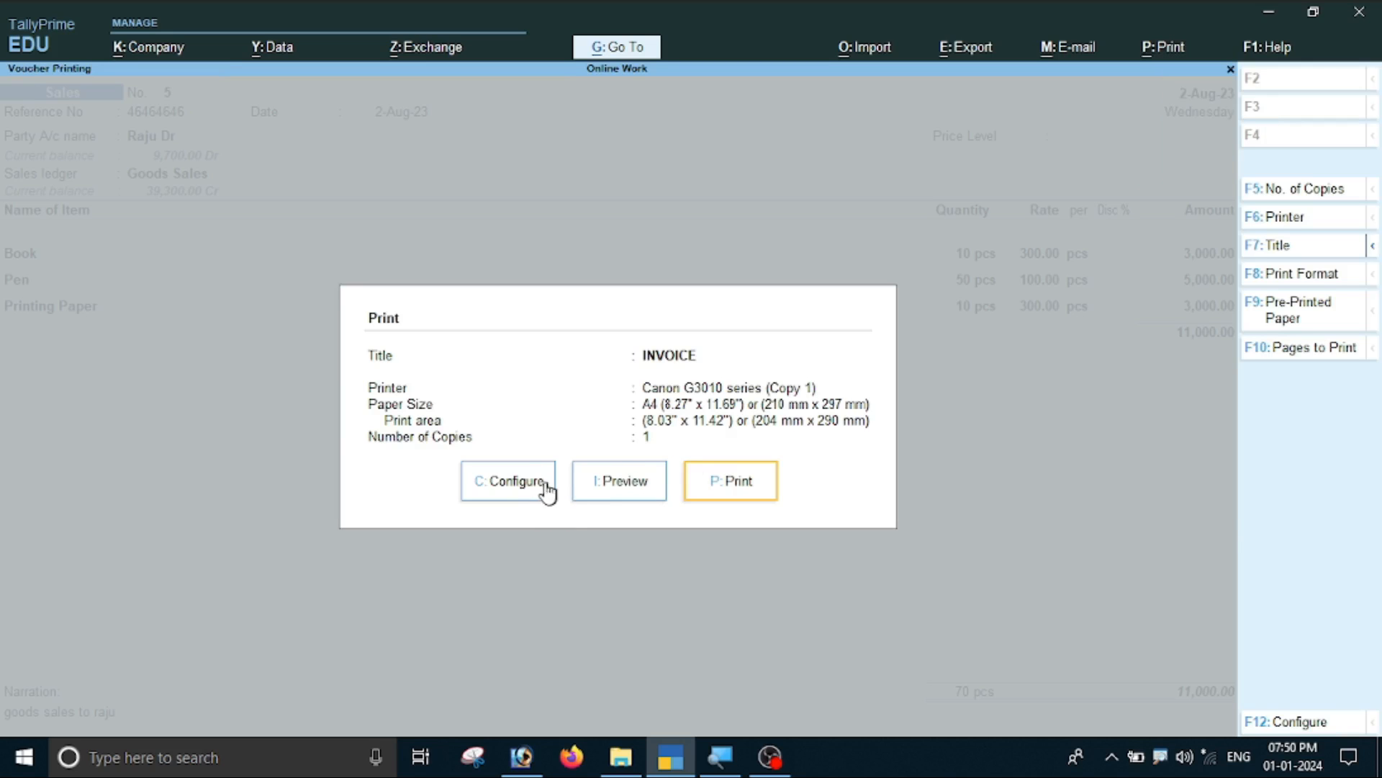
left_click(521, 492)
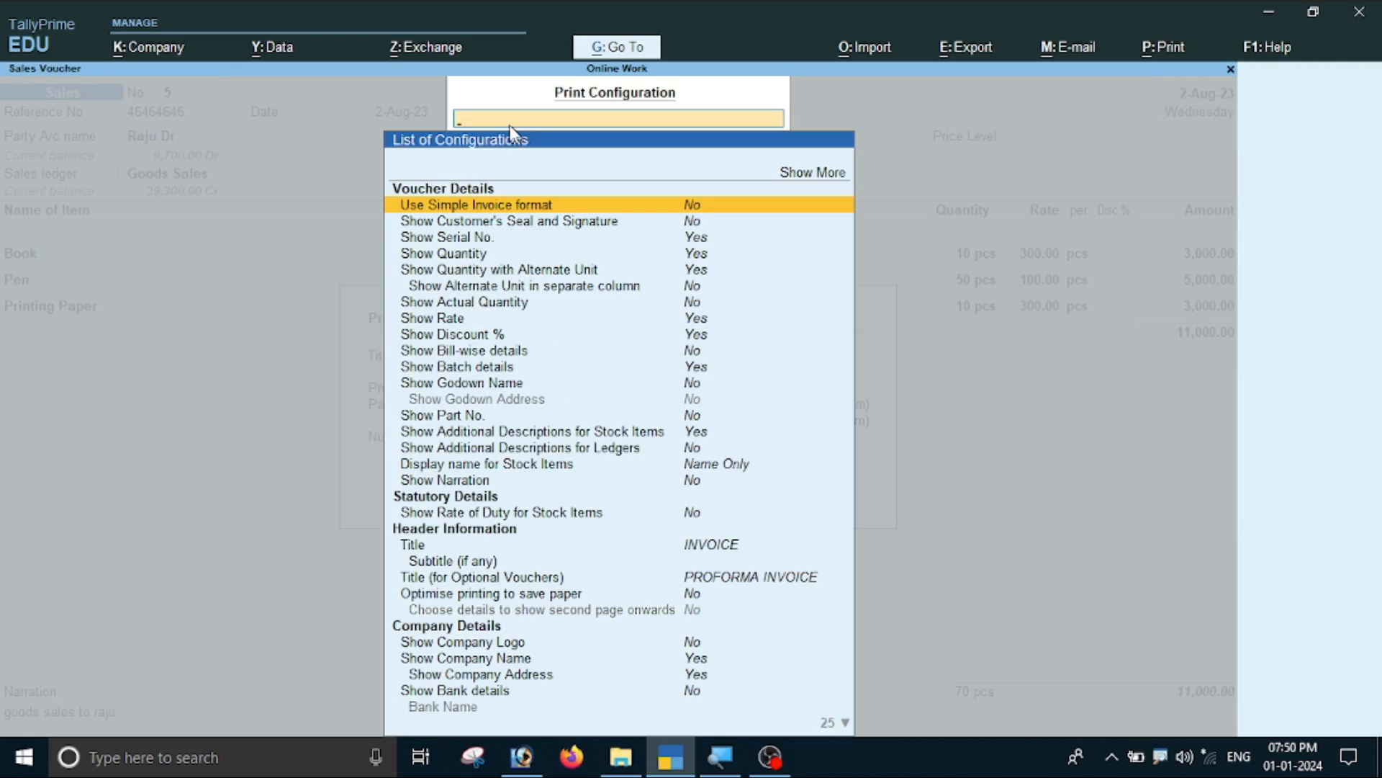
type("Log")
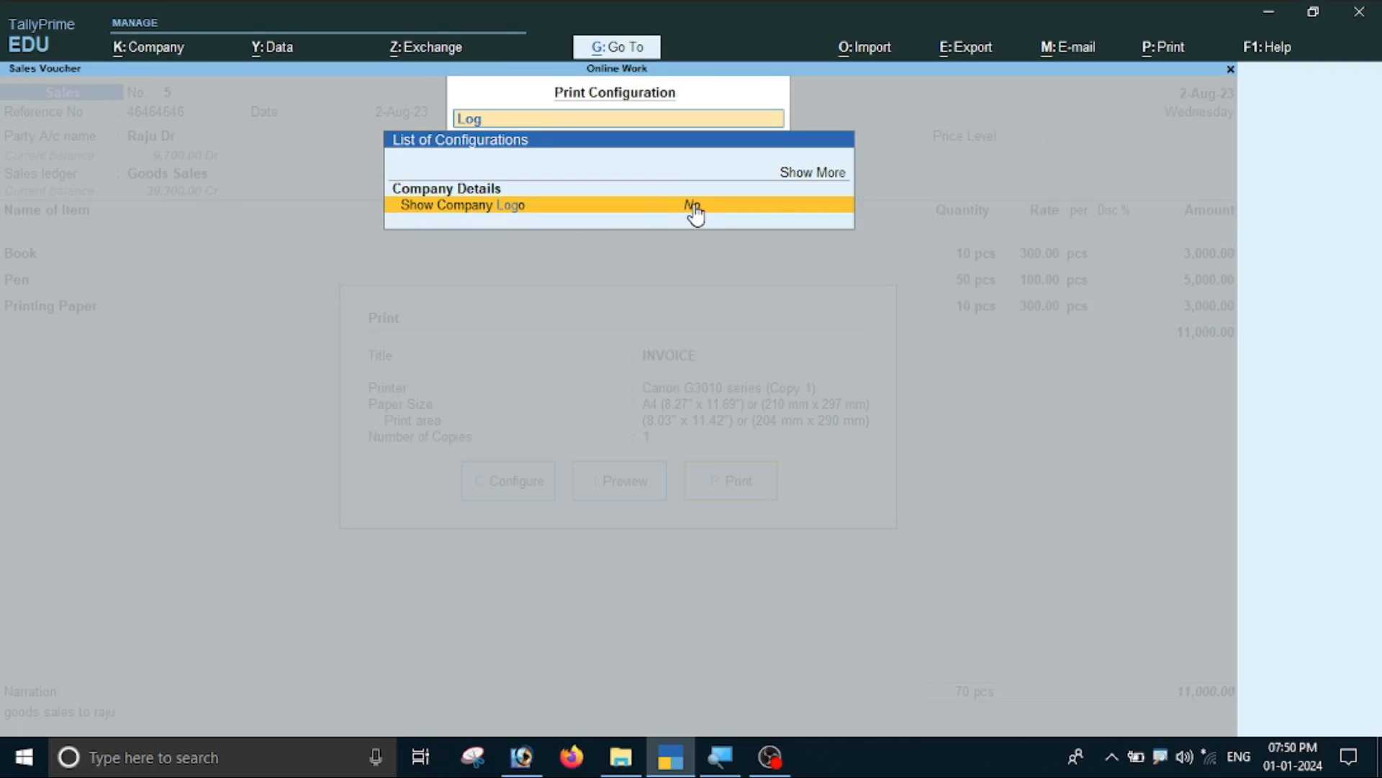
left_click(693, 208)
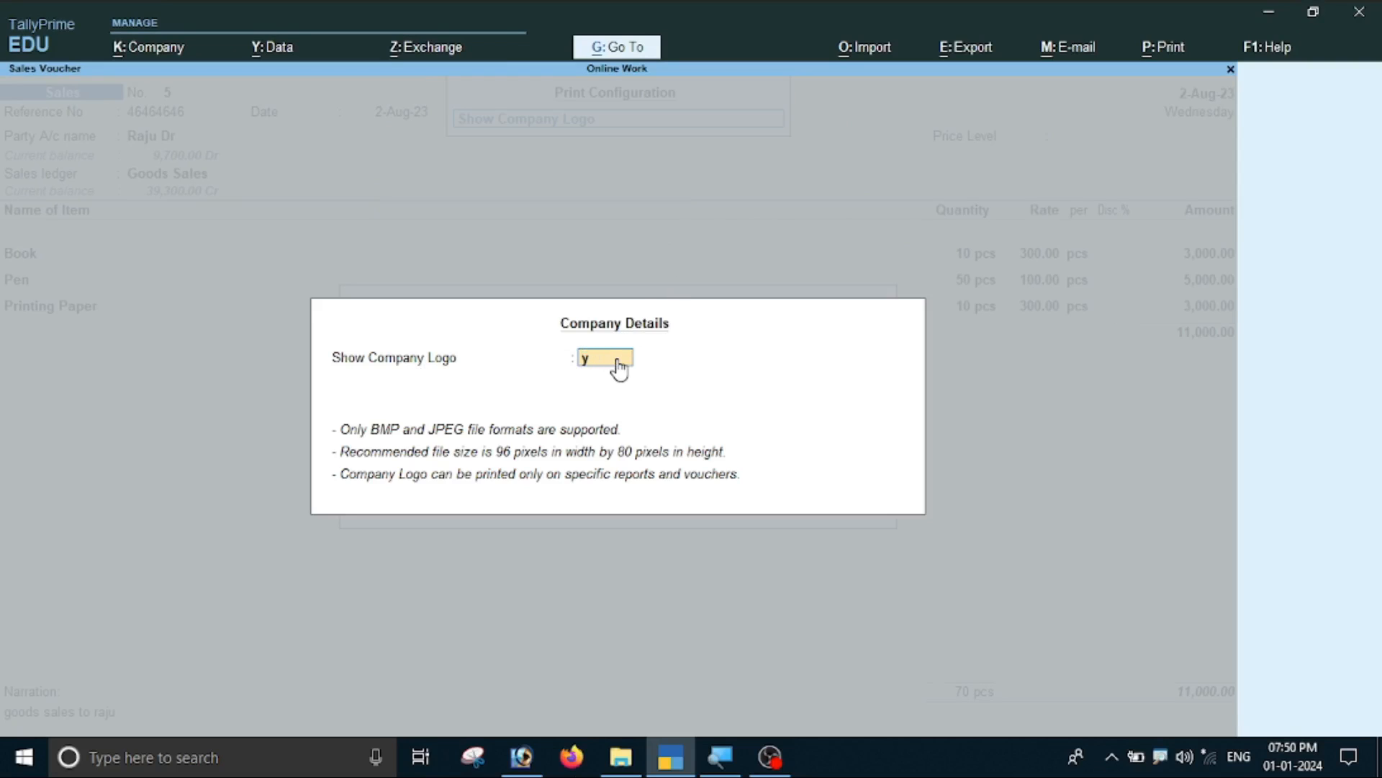
key("Return")
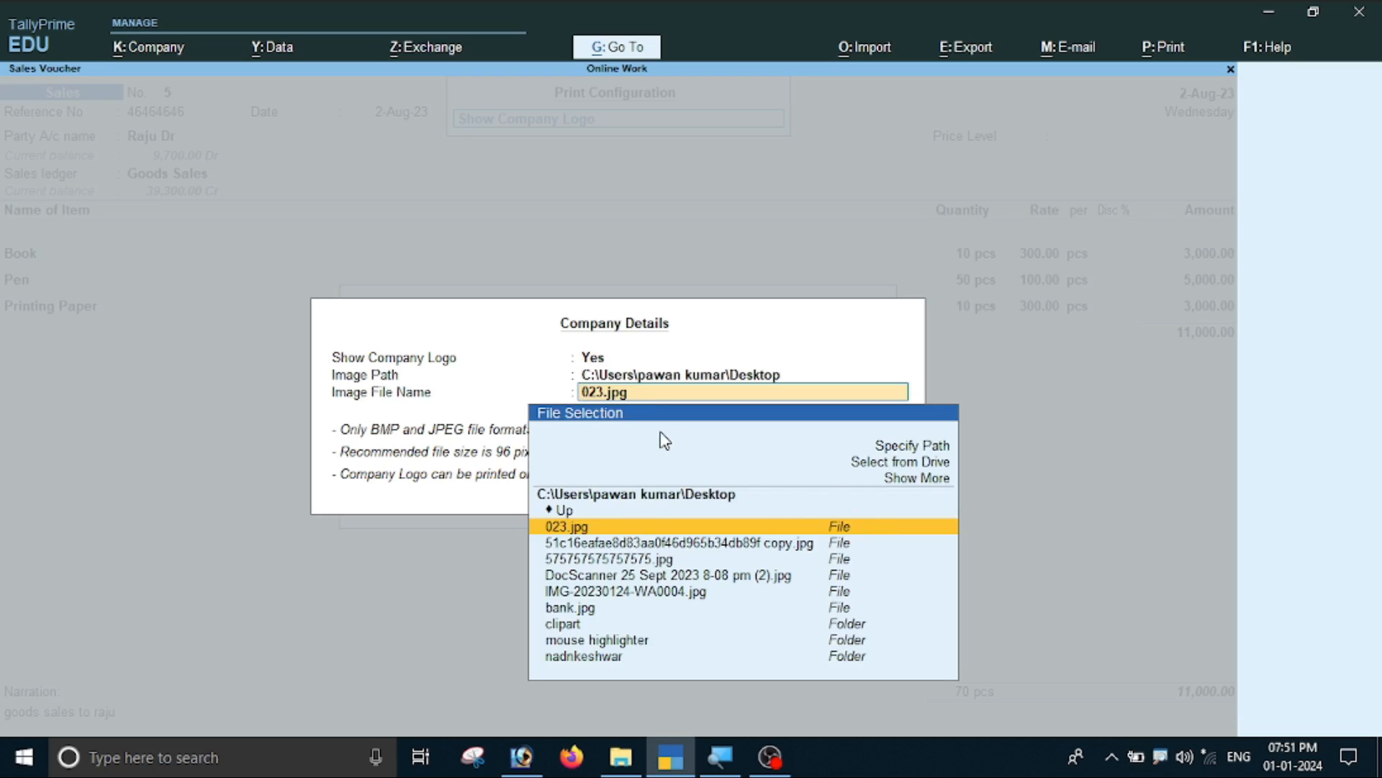
Step: Choose 023.jpg from the Desktop folder as the company logo image and accept the print configuration
left_click(883, 465)
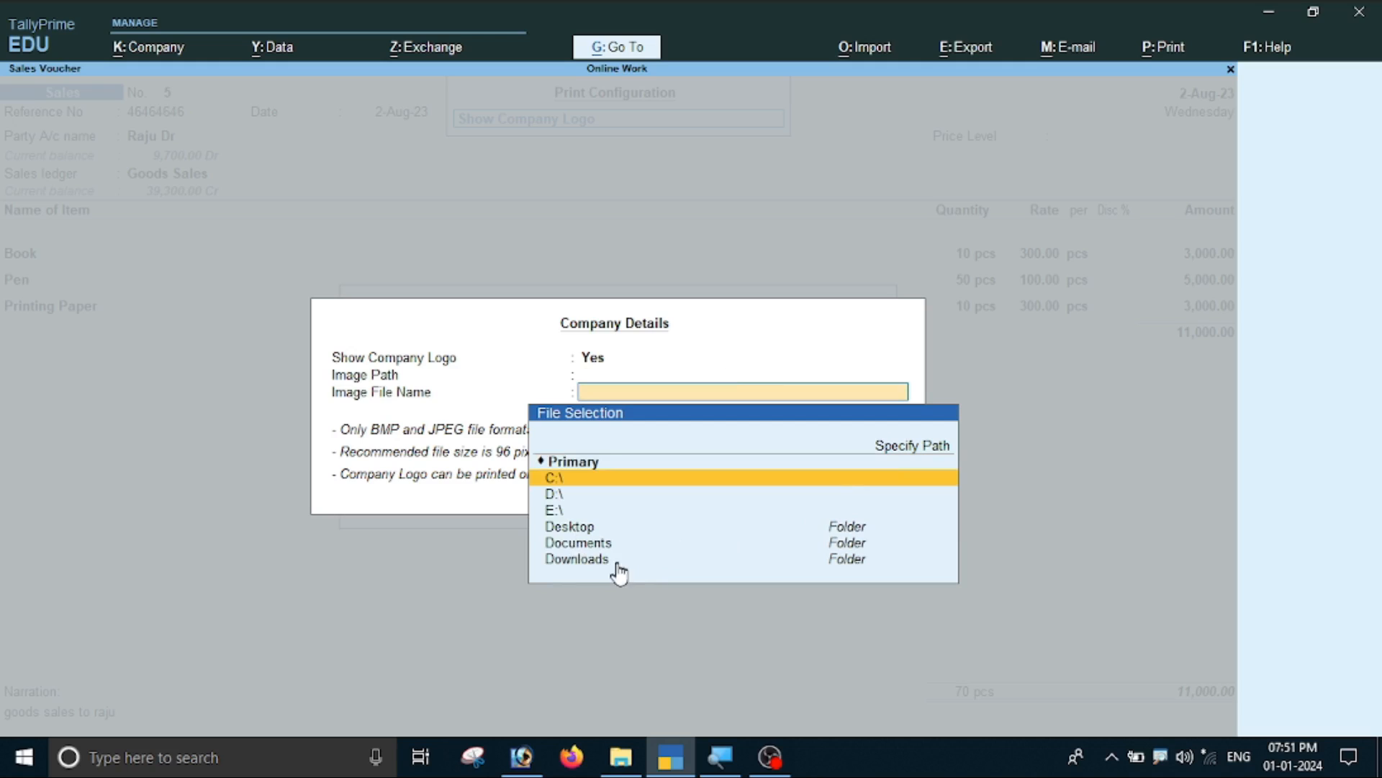
left_click(568, 527)
left_click(567, 527)
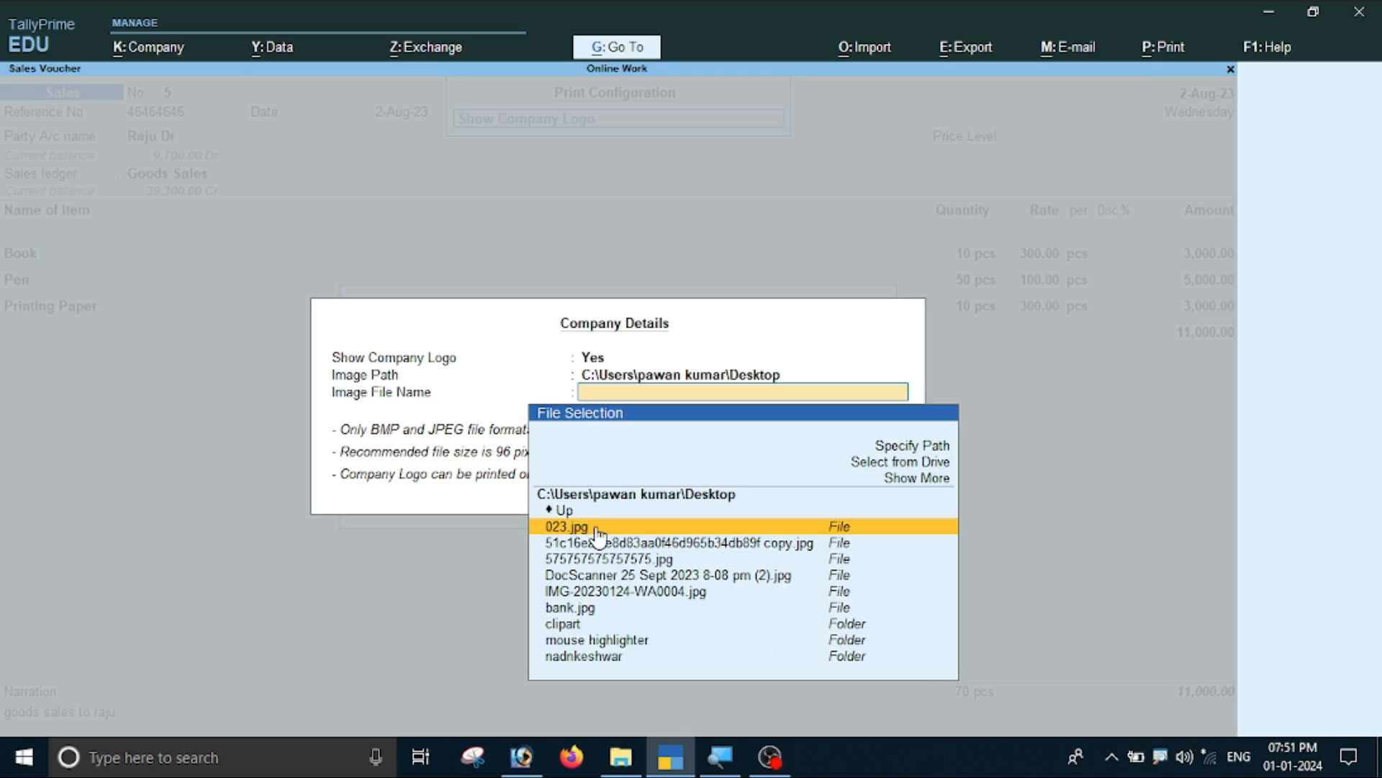
left_click(597, 532)
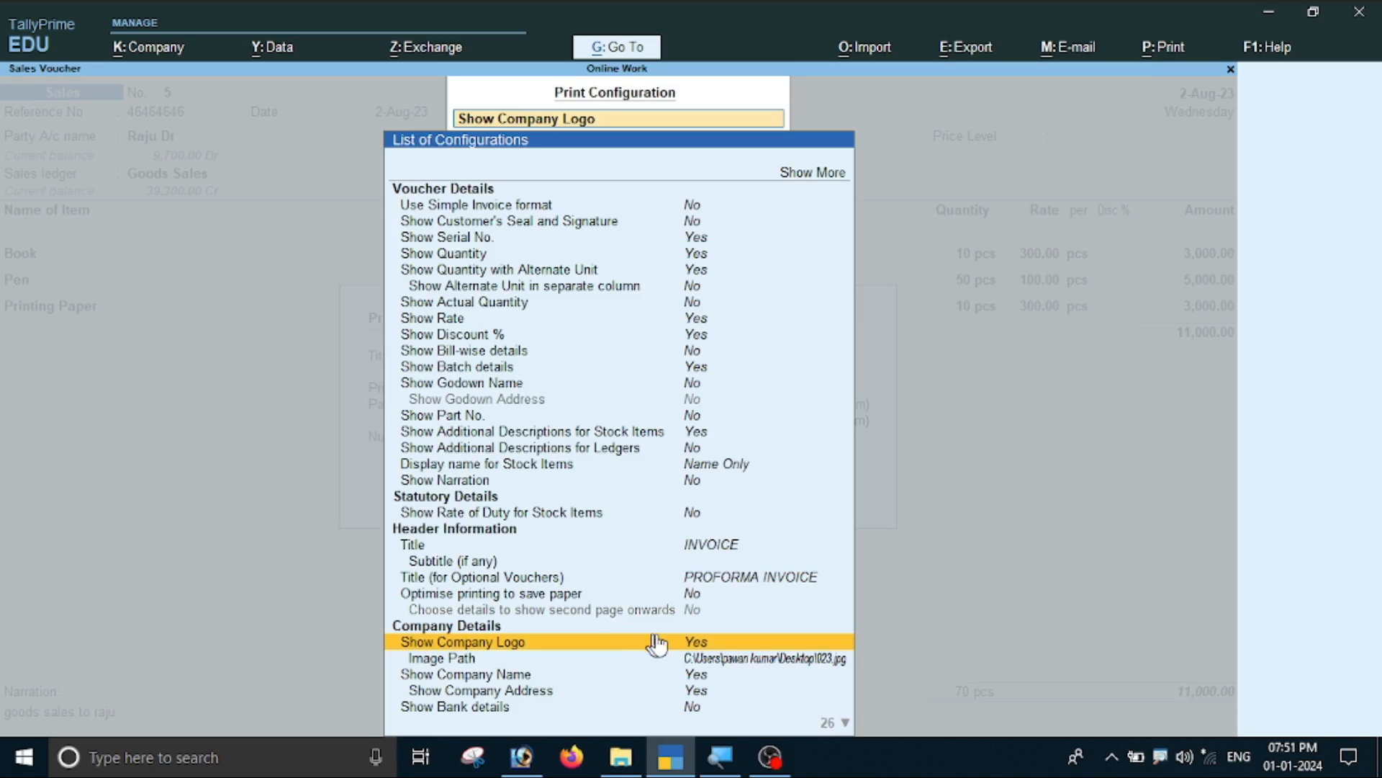
left_click(739, 660)
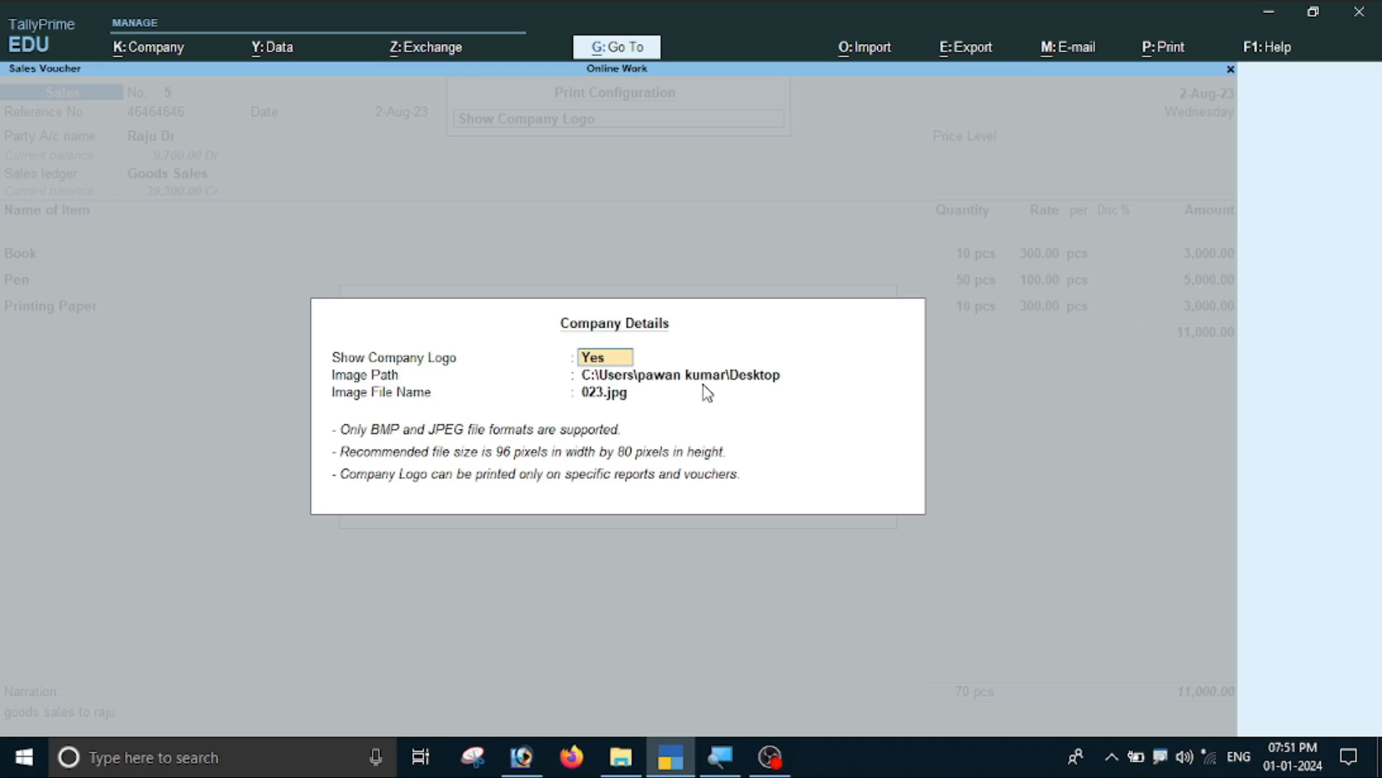
key("ctrl+a")
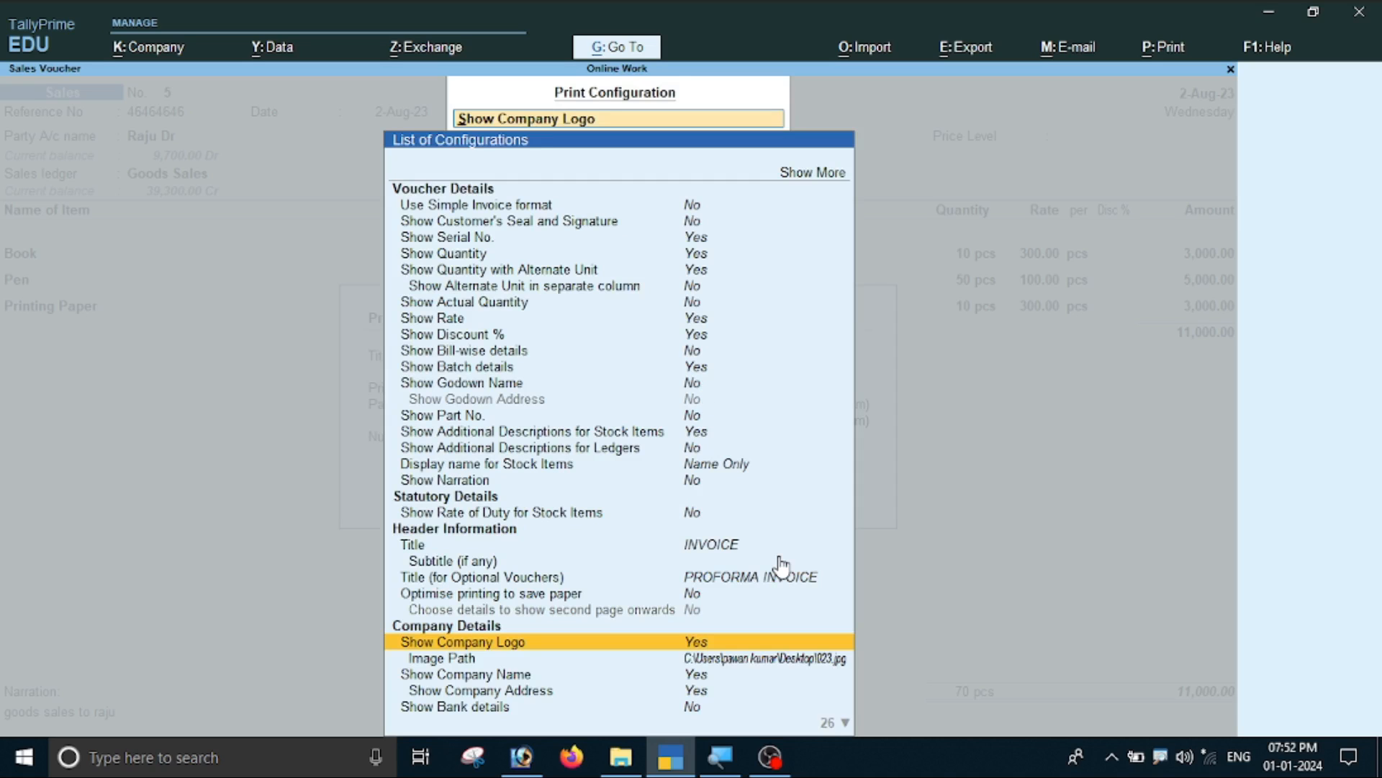
key("Escape")
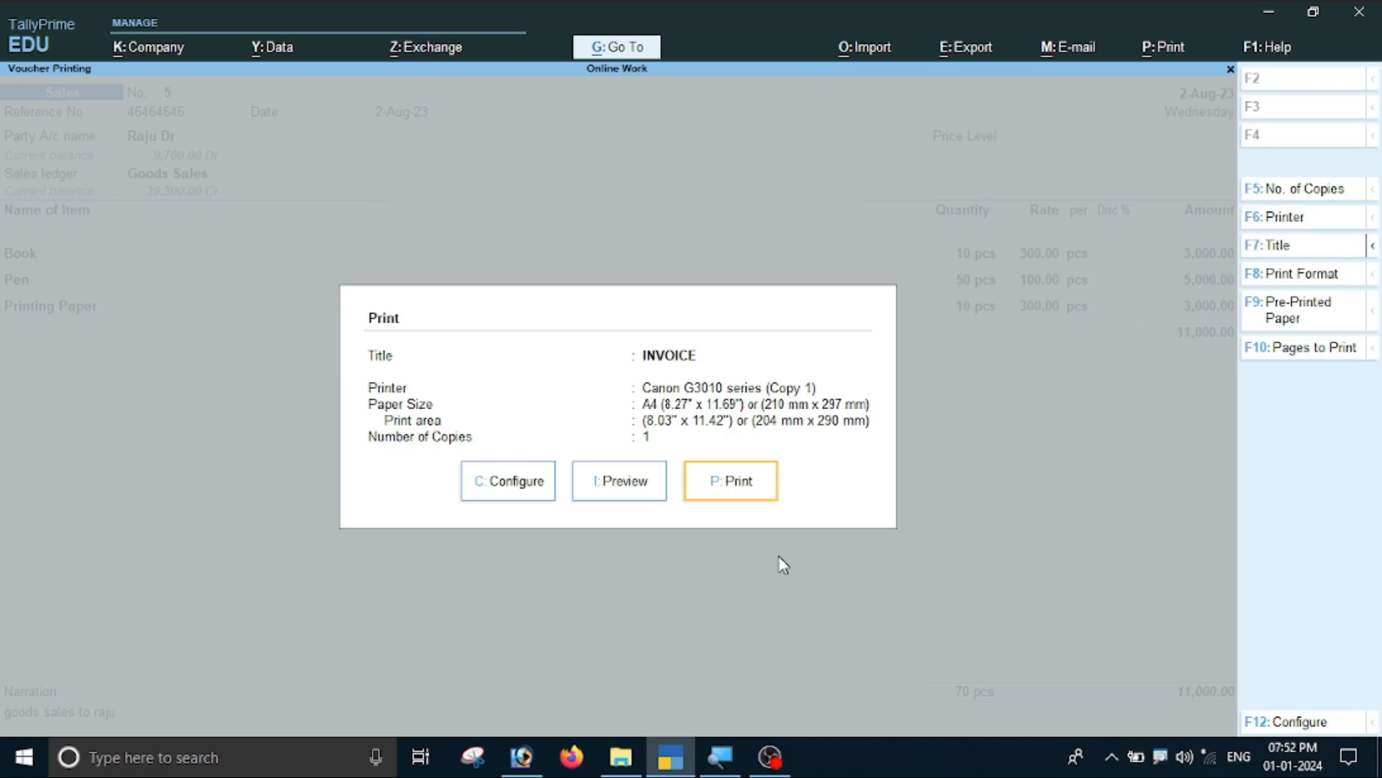
Step: Preview the invoice, examine its logo and layout at enlarged size, and return to the voucher
left_click(618, 483)
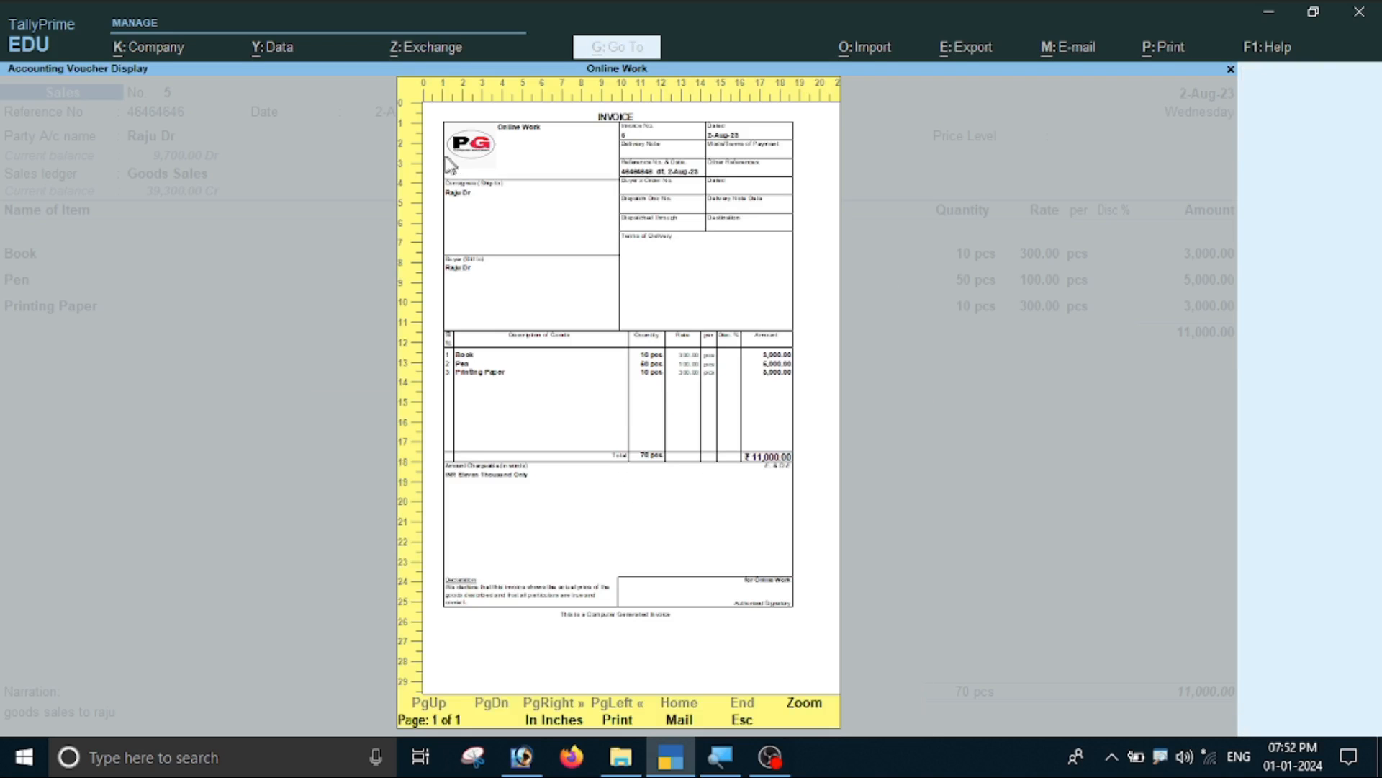
left_click(800, 706)
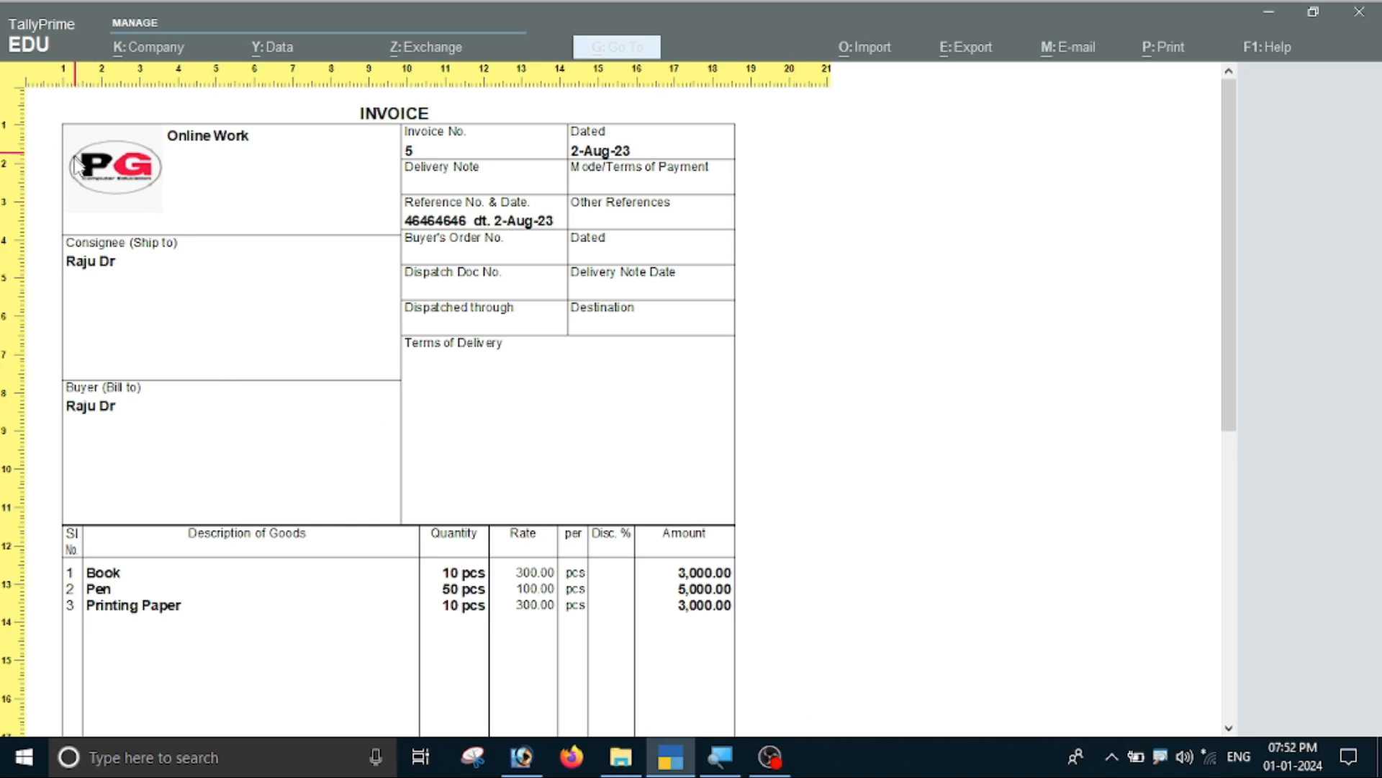
scroll(380, 529, "down", 1)
scroll(381, 569, "down", 4)
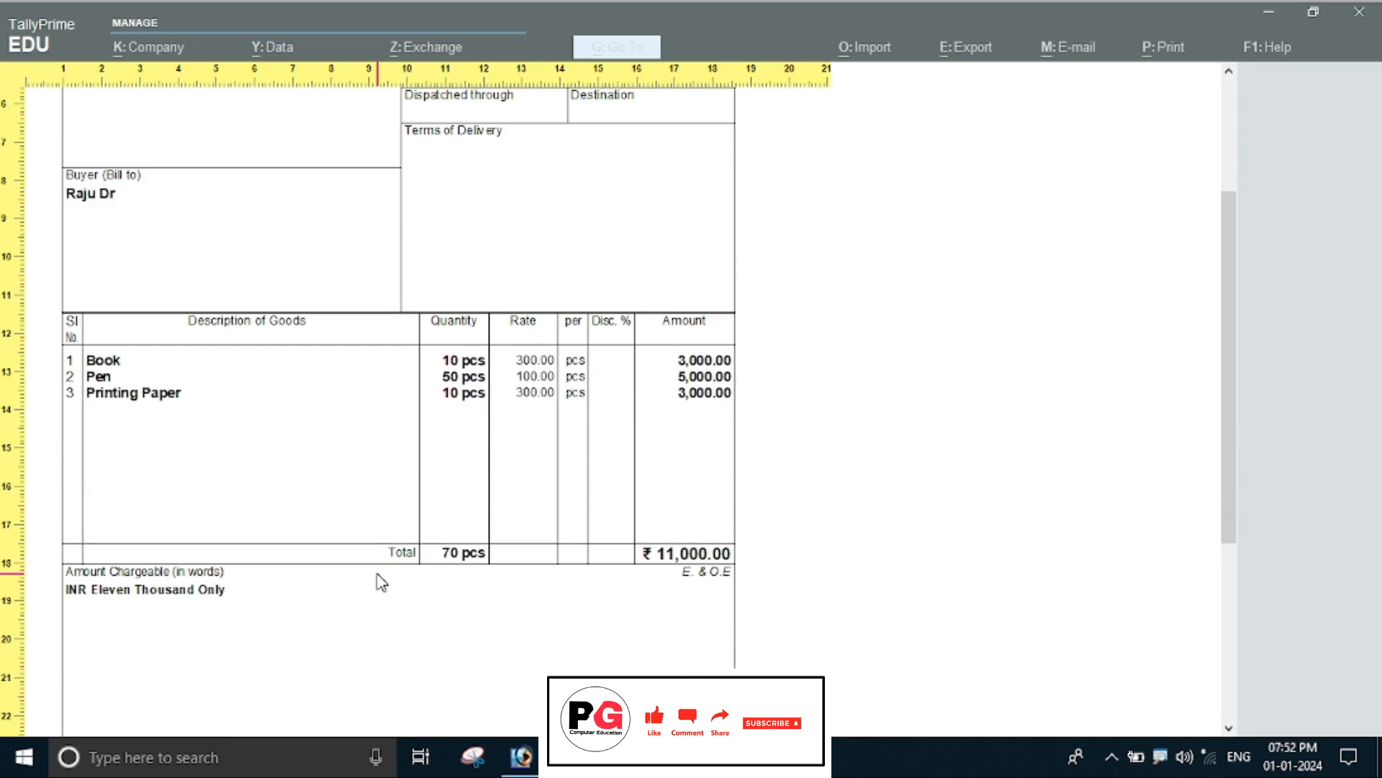
scroll(381, 580, "up", 4)
scroll(382, 584, "up", 1)
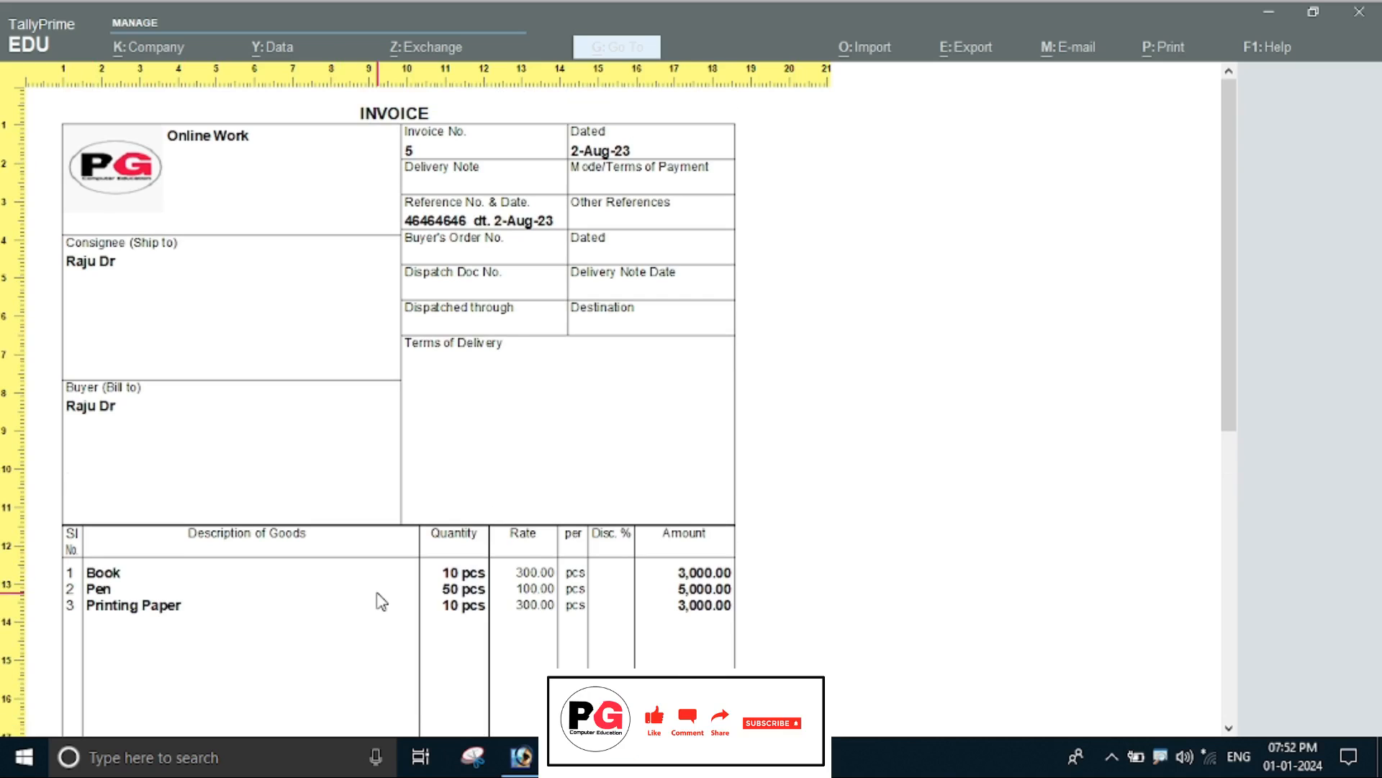
left_click(380, 602)
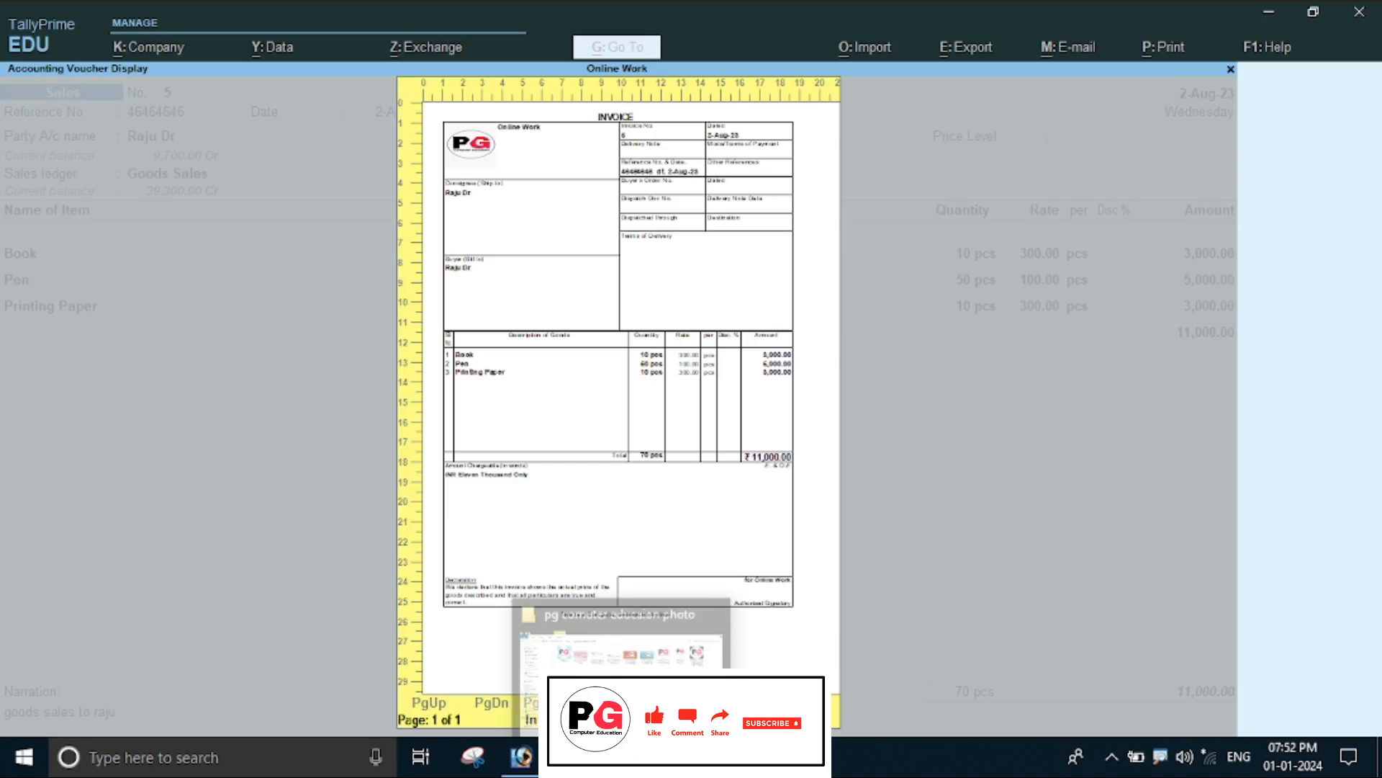
left_click(621, 756)
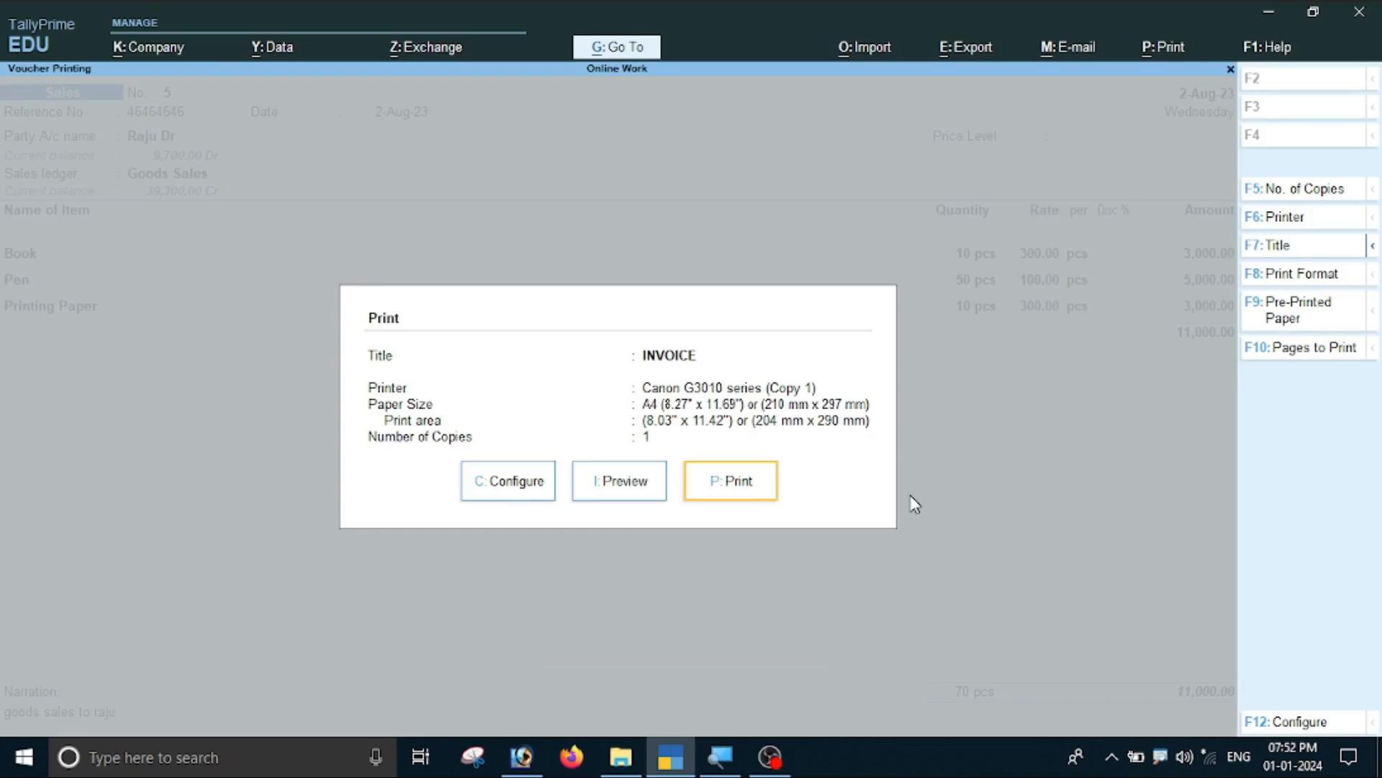
key("Escape")
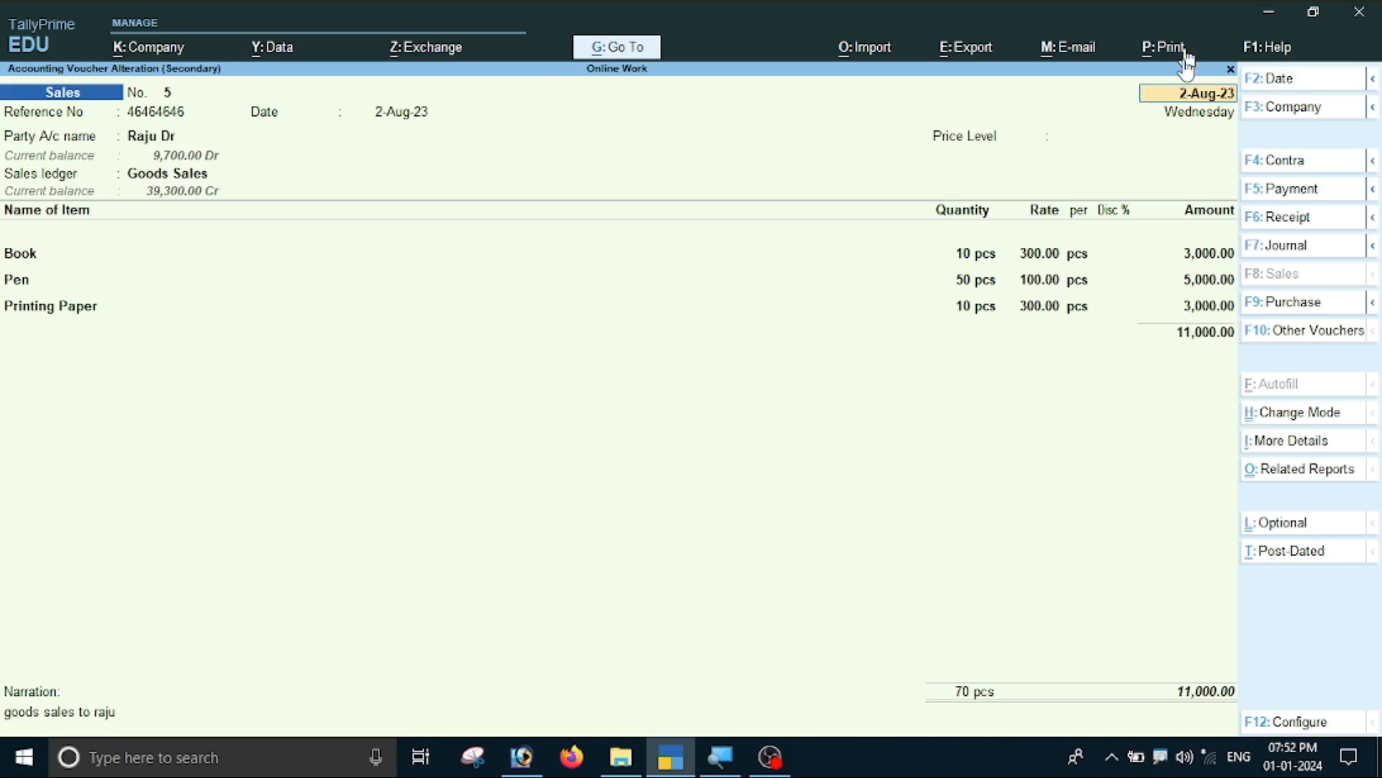
Step: Reopen the sales voucher's print configuration and expand the list to all options, down to Printer Settings
left_click(1165, 48)
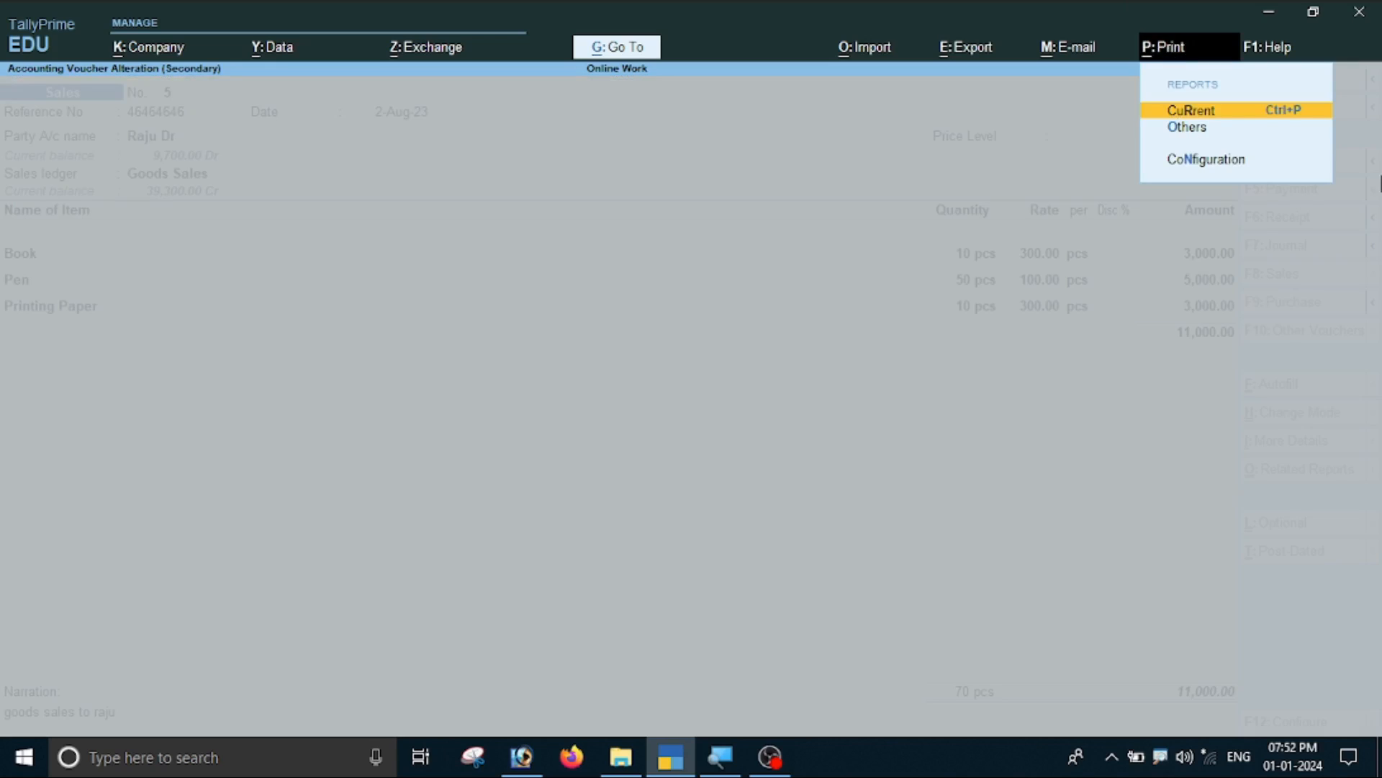
left_click(1259, 114)
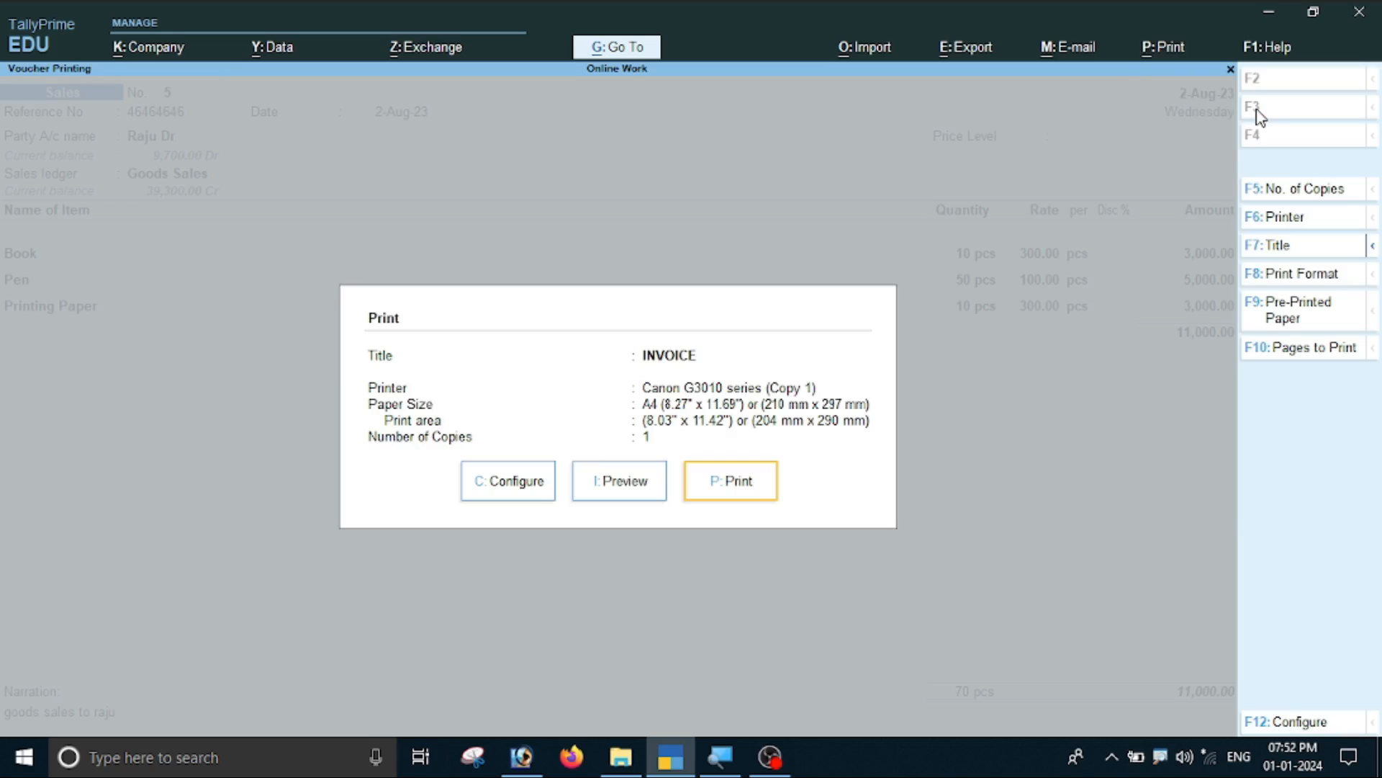
left_click(482, 497)
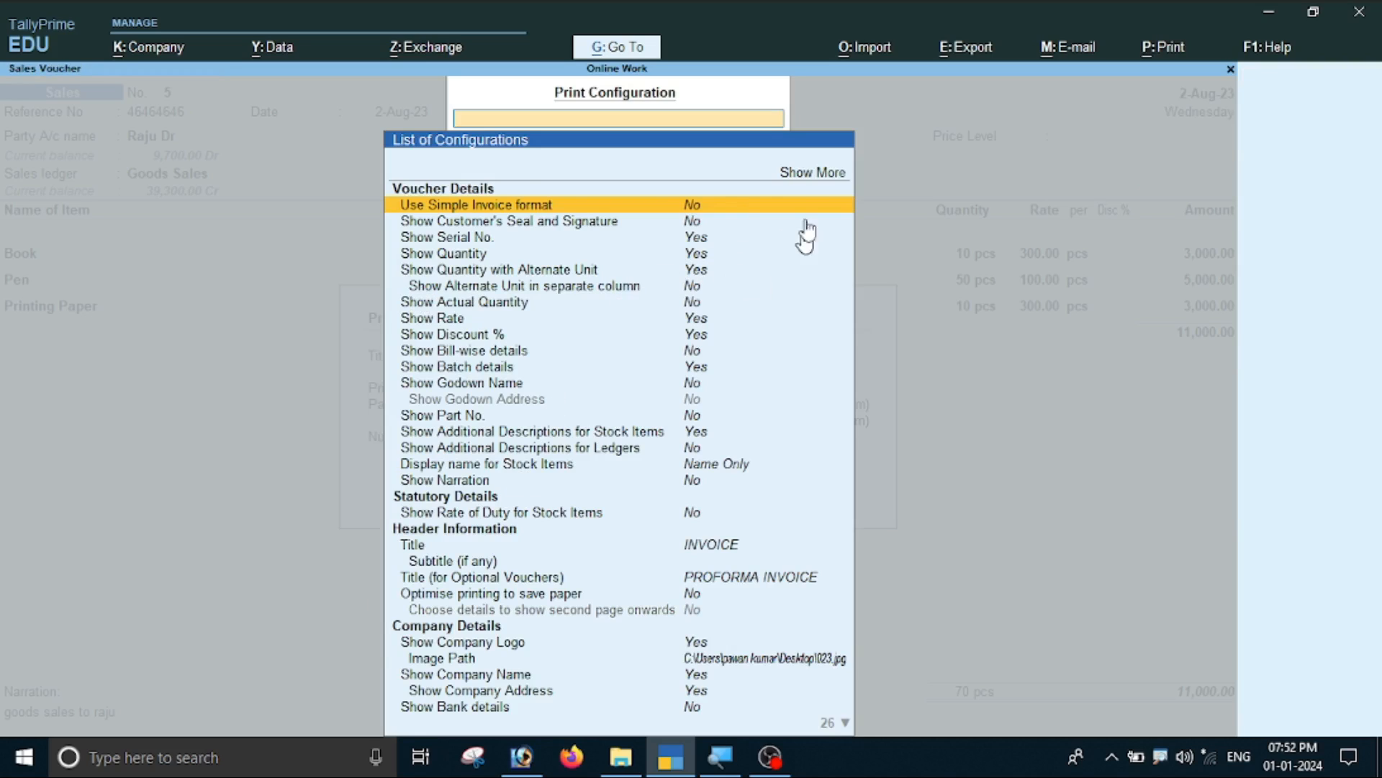
left_click(832, 177)
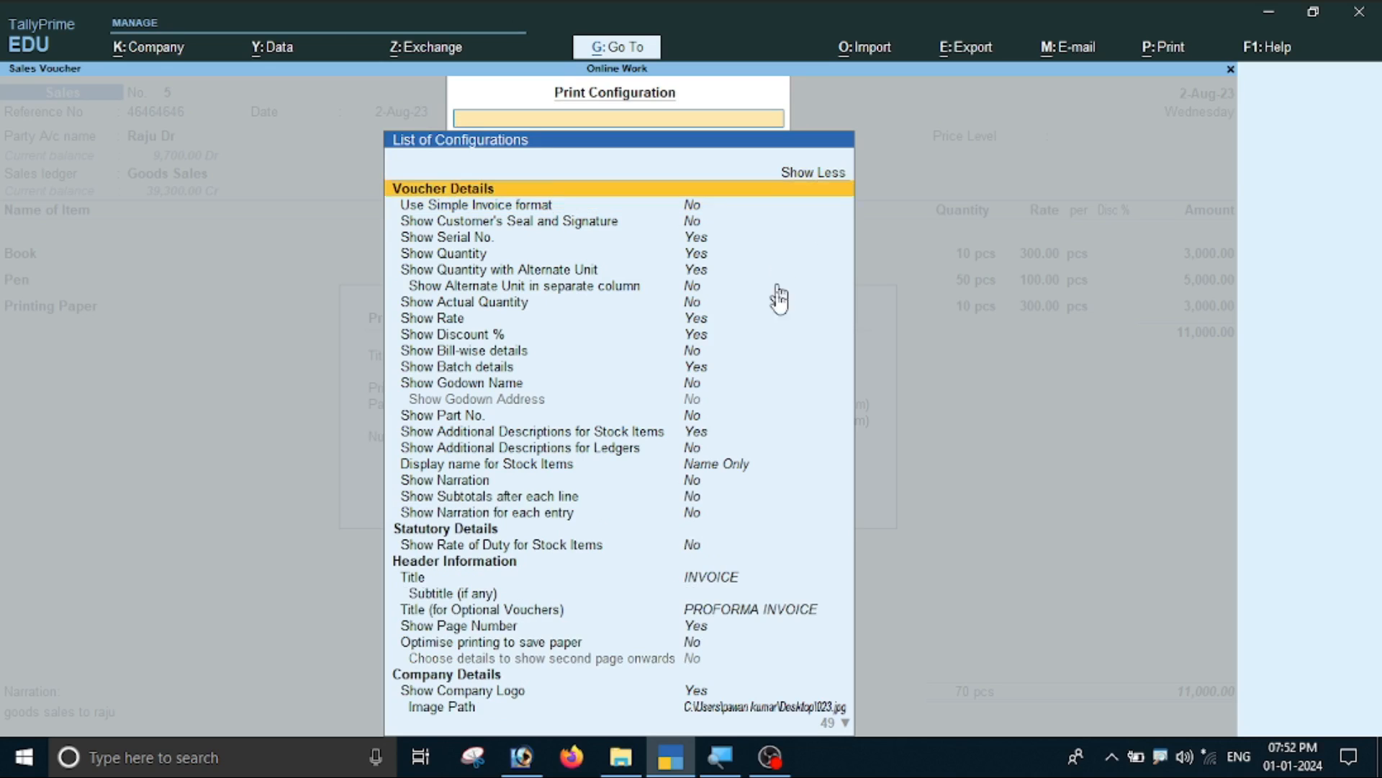
scroll(750, 607, "down", 10)
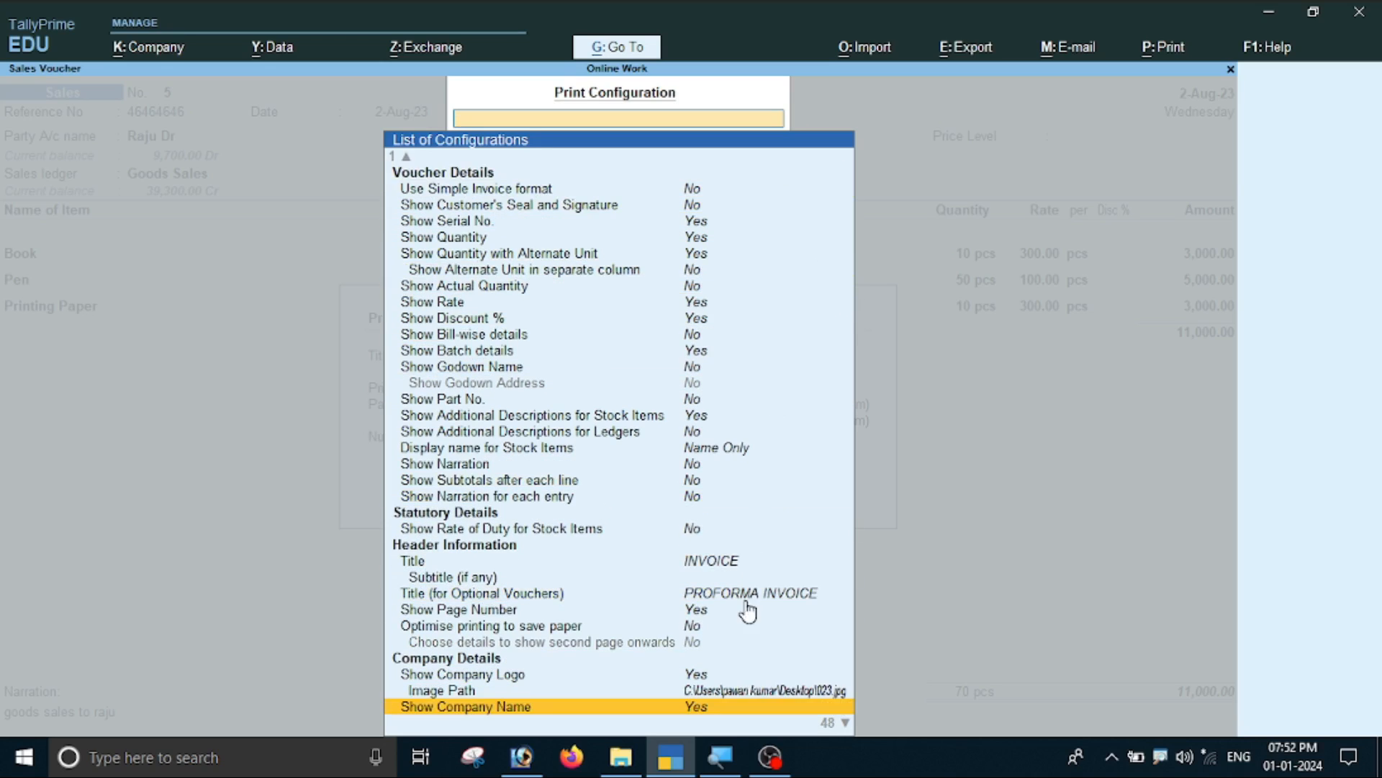
scroll(747, 612, "down", 10)
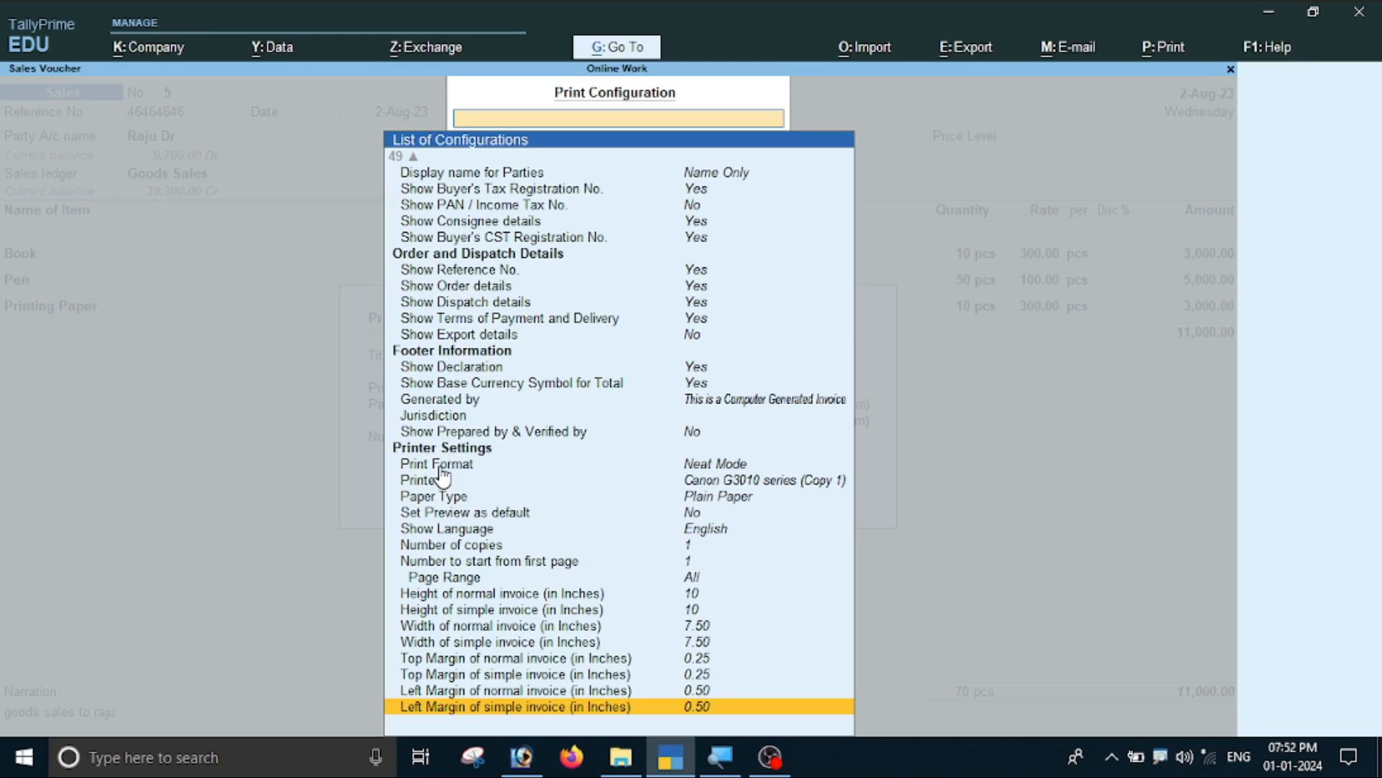
Step: Choose Canon G3010 series (Copy 1) as the invoice's printer and open its properties
left_click(736, 466)
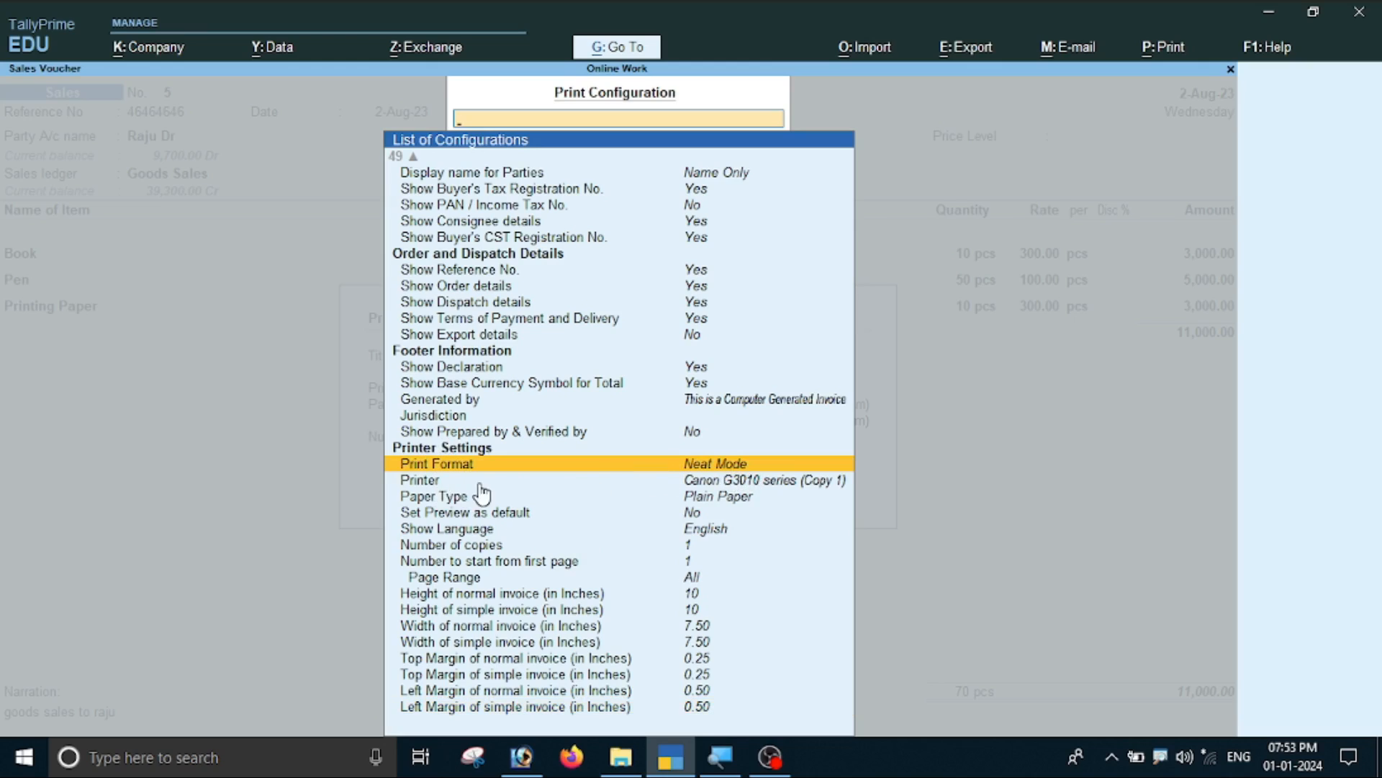
left_click(805, 486)
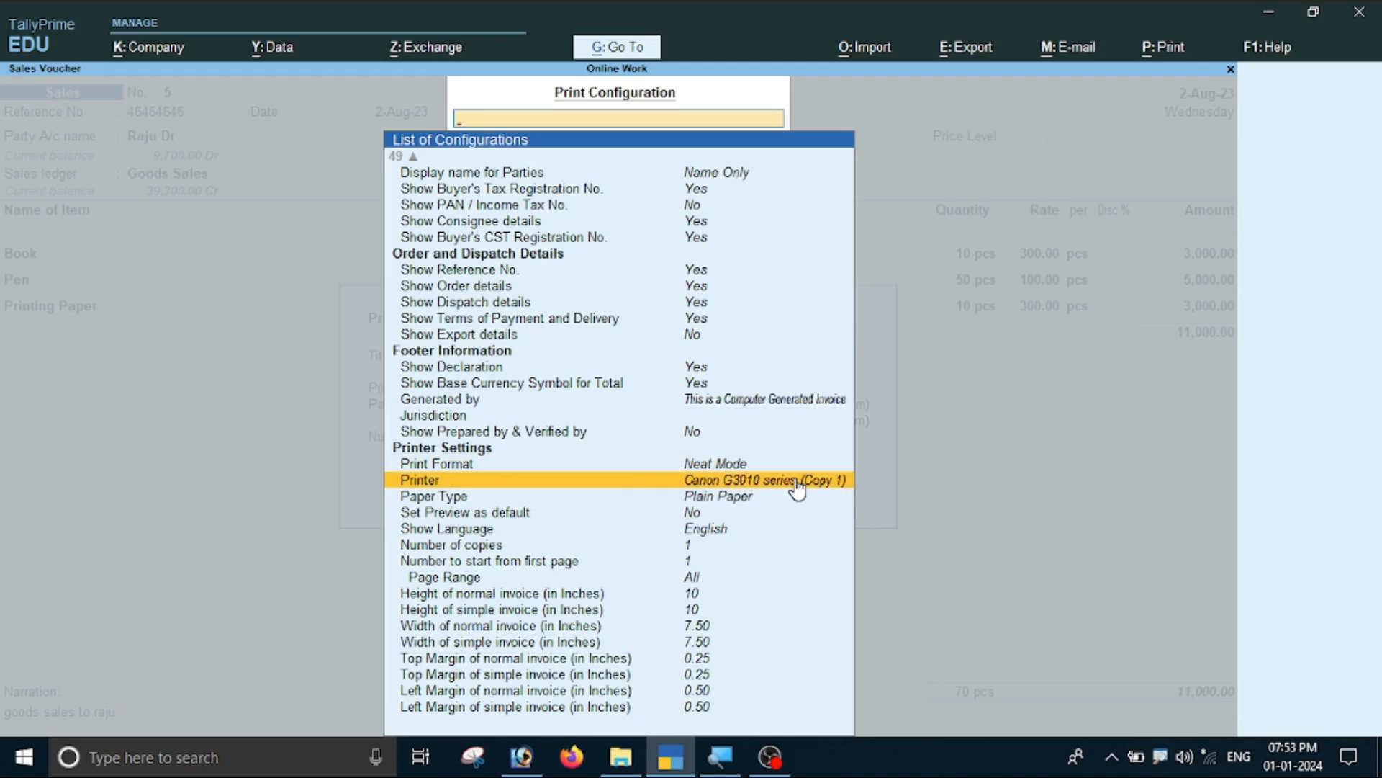
left_click(799, 486)
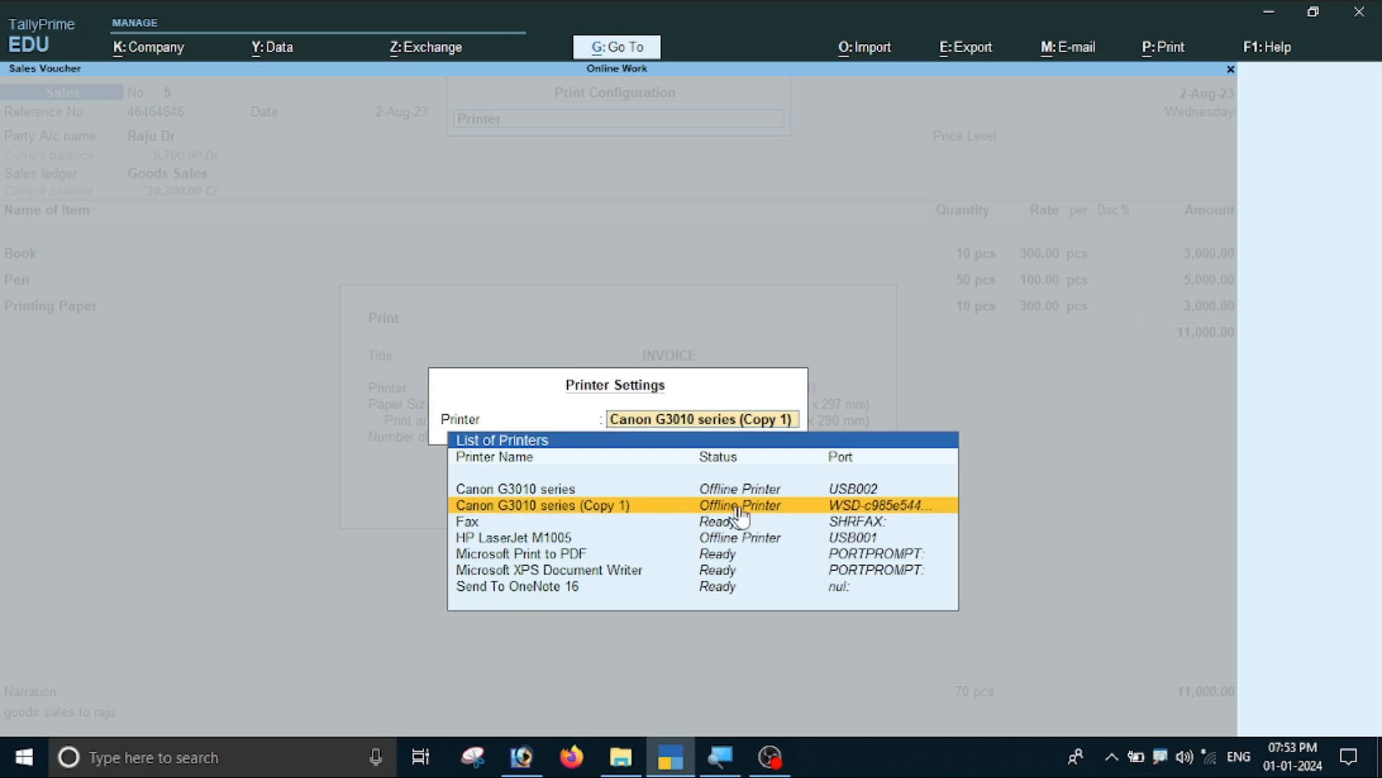
left_click(678, 503)
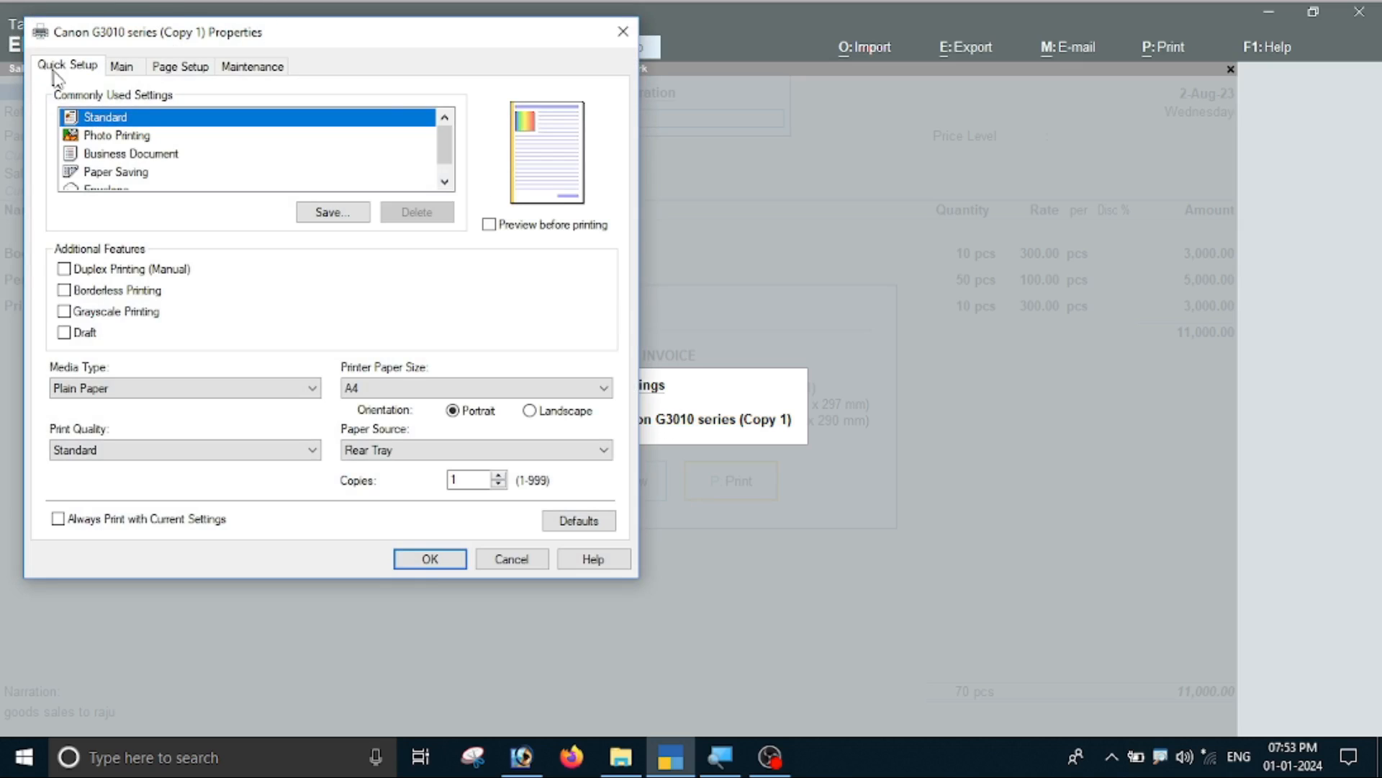
Step: Set the Canon printer's paper size to A4, check the media type options, and accept the printer properties
left_click(396, 390)
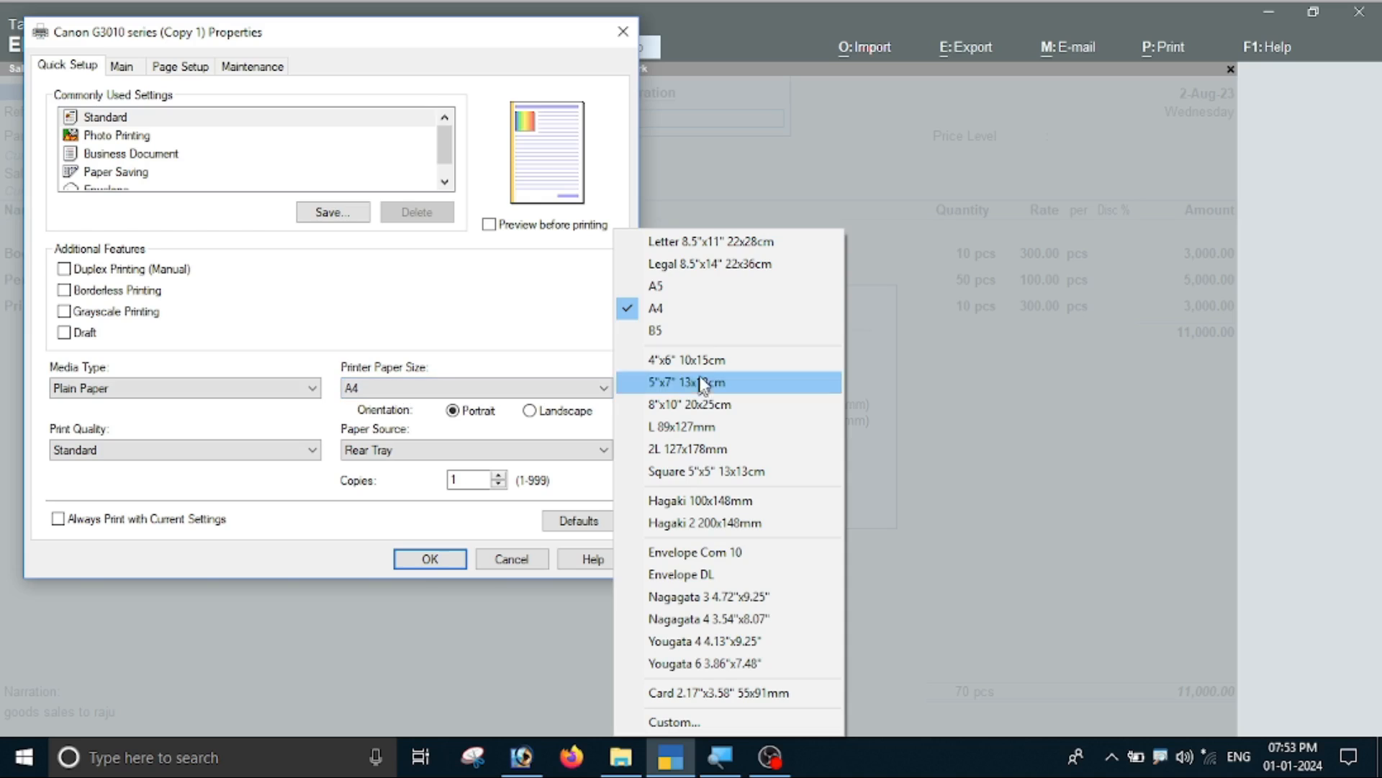
left_click(655, 309)
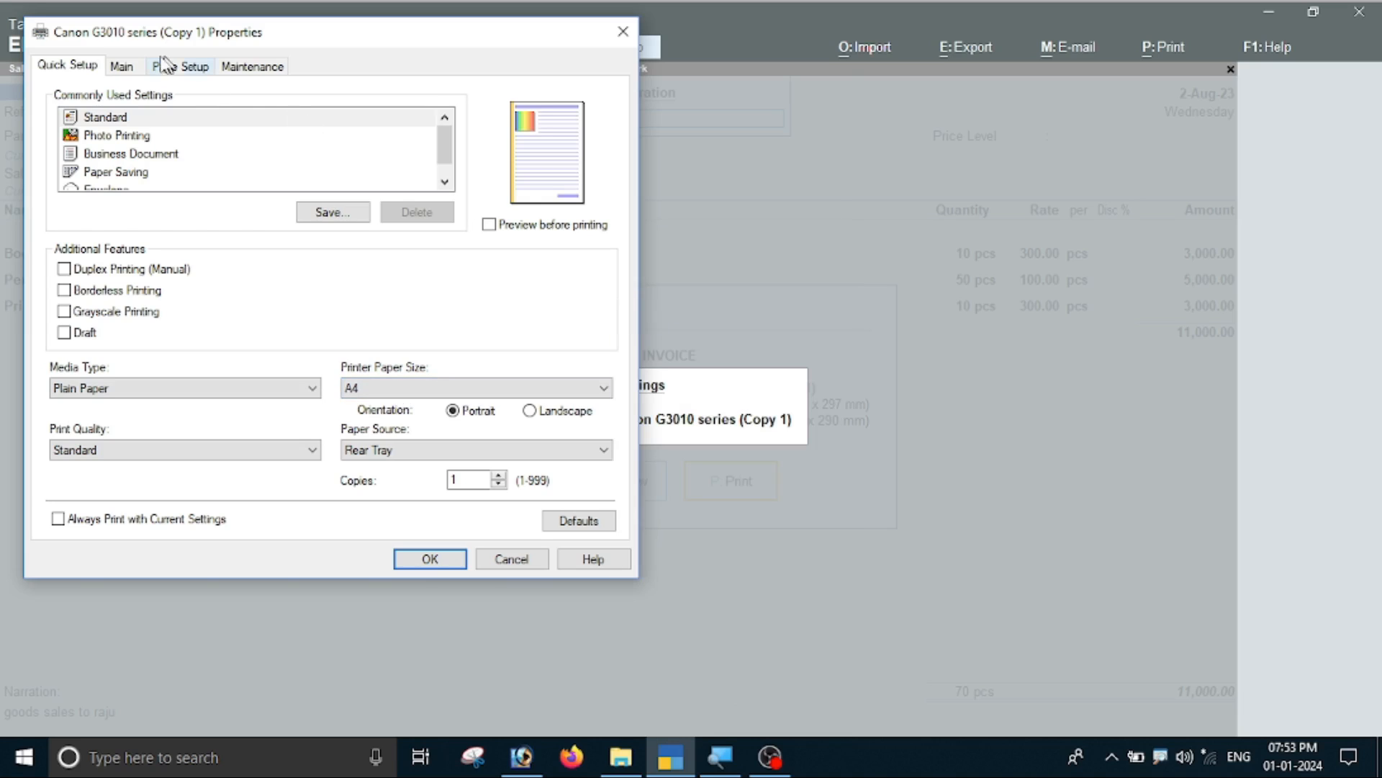
left_click(99, 393)
left_click(99, 393)
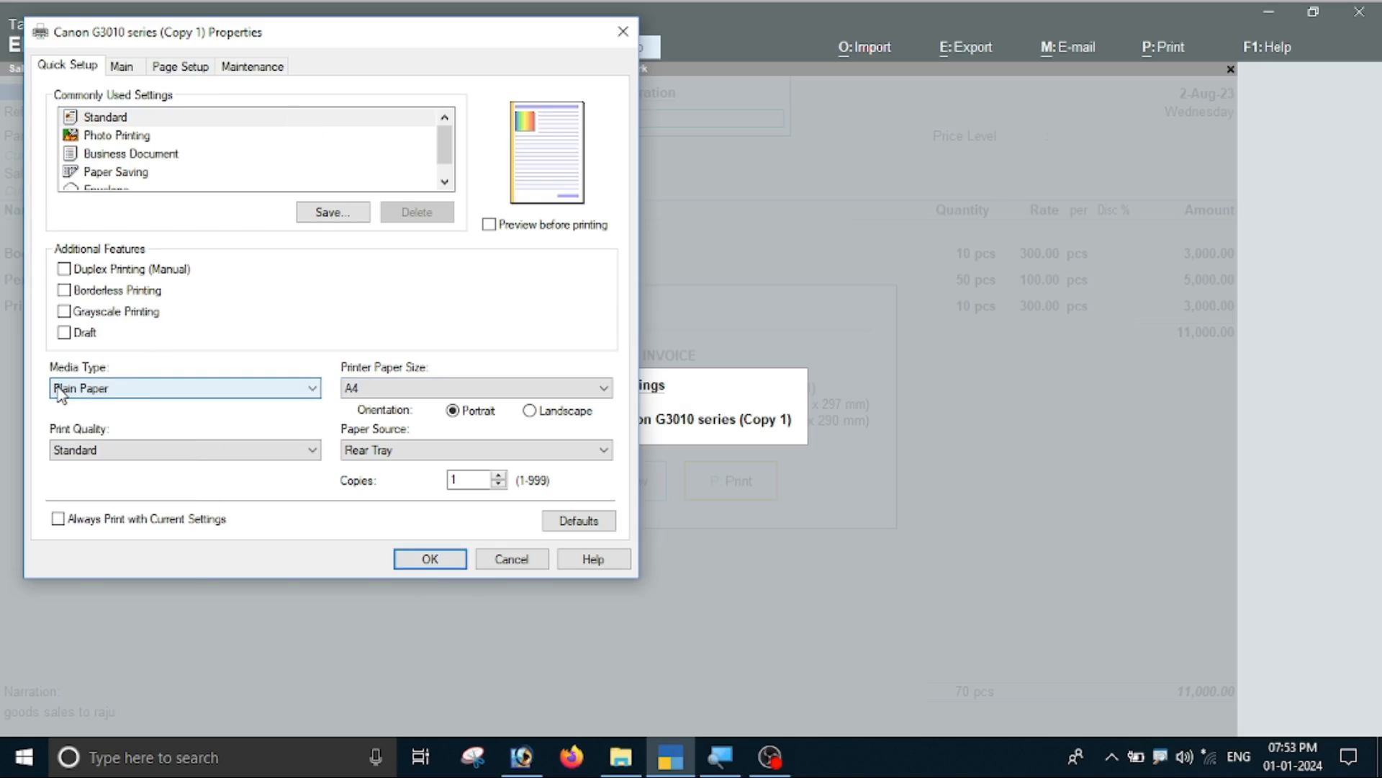
left_click(441, 559)
Step: Choose Microsoft Print to PDF as the invoice's printer and accept its properties with Portrait orientation
scroll(720, 612, "down", 3)
scroll(721, 612, "down", 2)
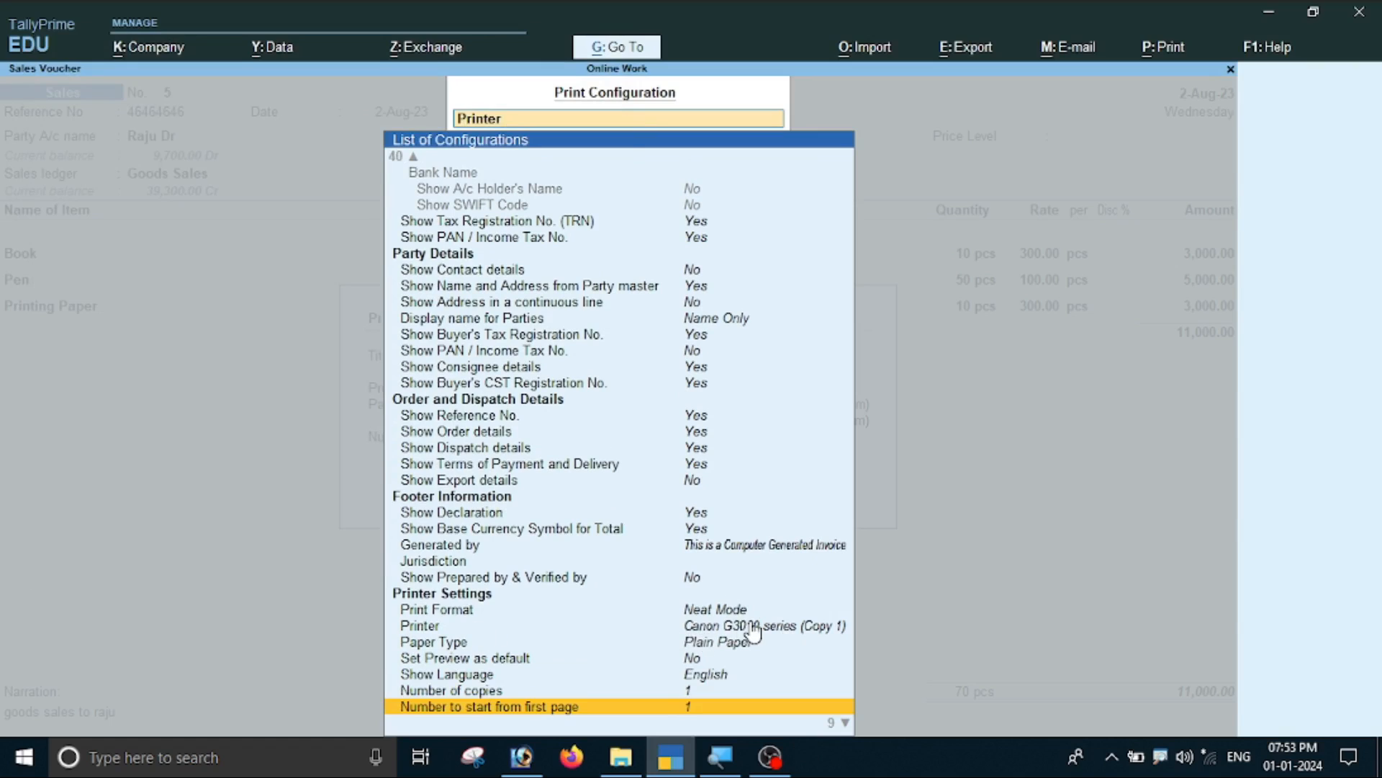
left_click(713, 625)
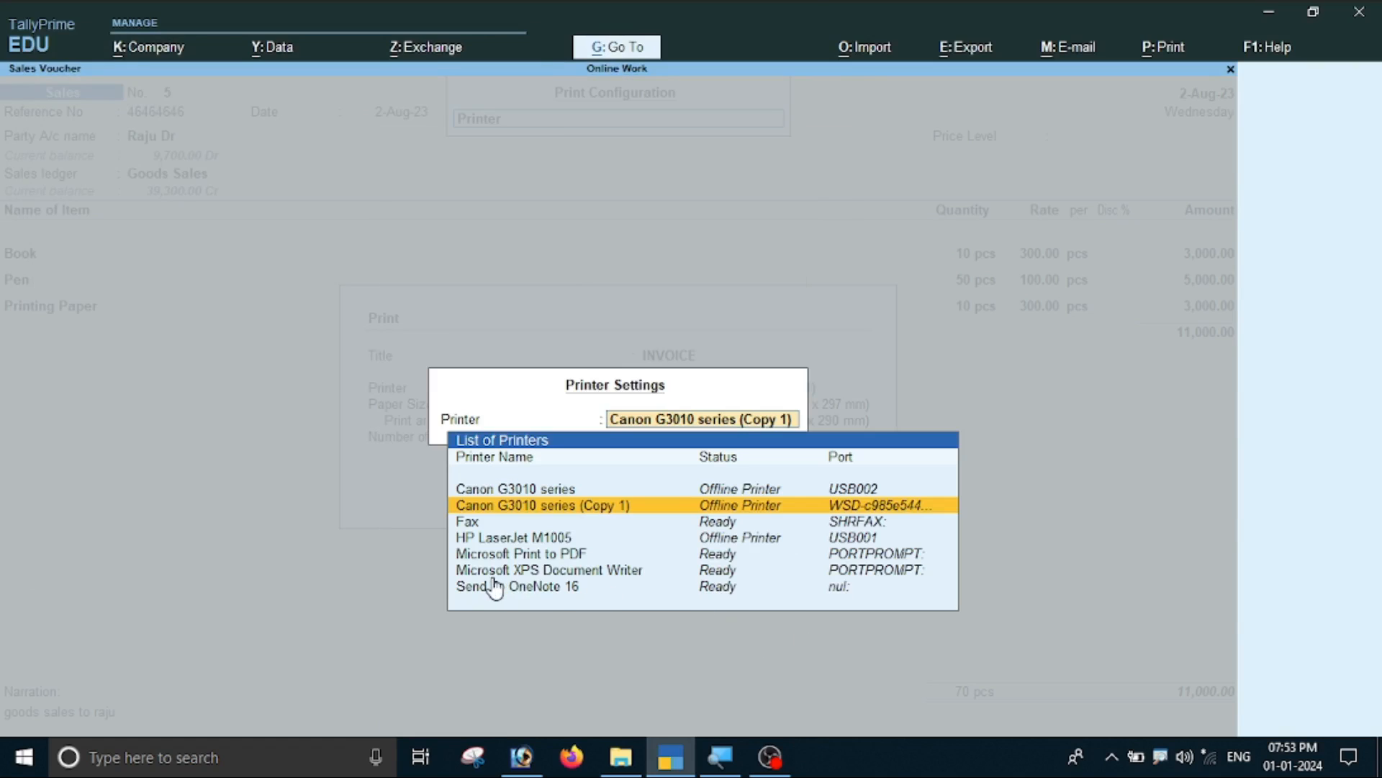
left_click(509, 558)
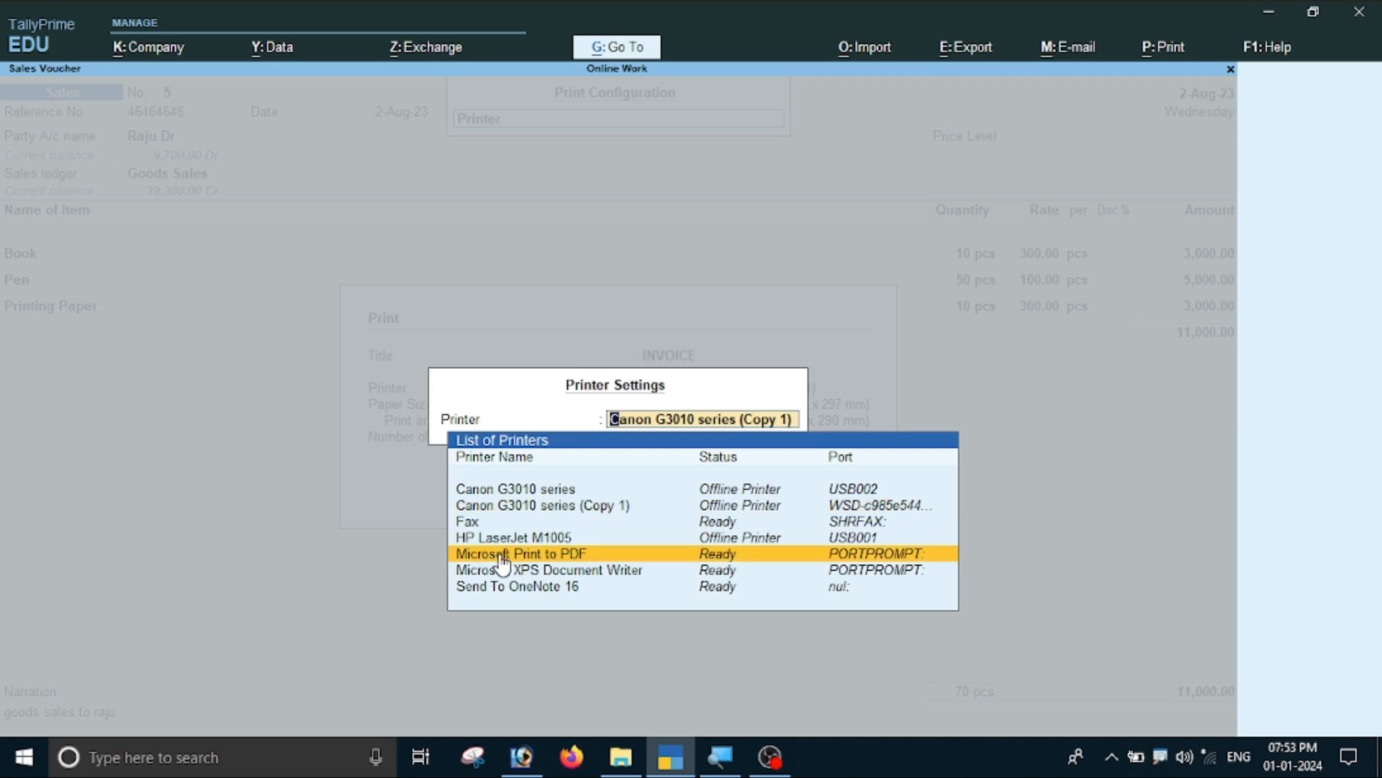
left_click(573, 555)
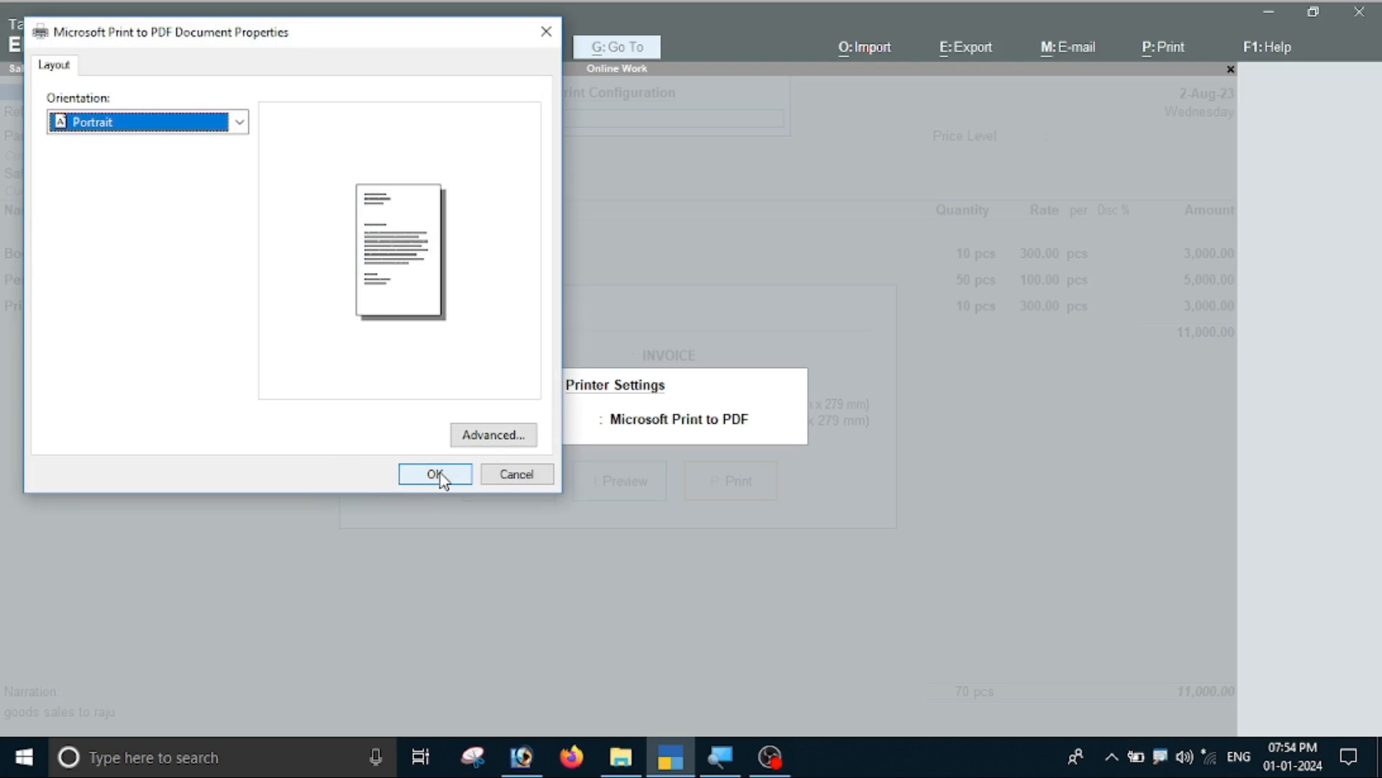
left_click(436, 474)
Step: Set the number of copies to 2 in the printer settings, leaving the type of copy as Not Applicable
scroll(723, 648, "down", 3)
scroll(724, 648, "down", 3)
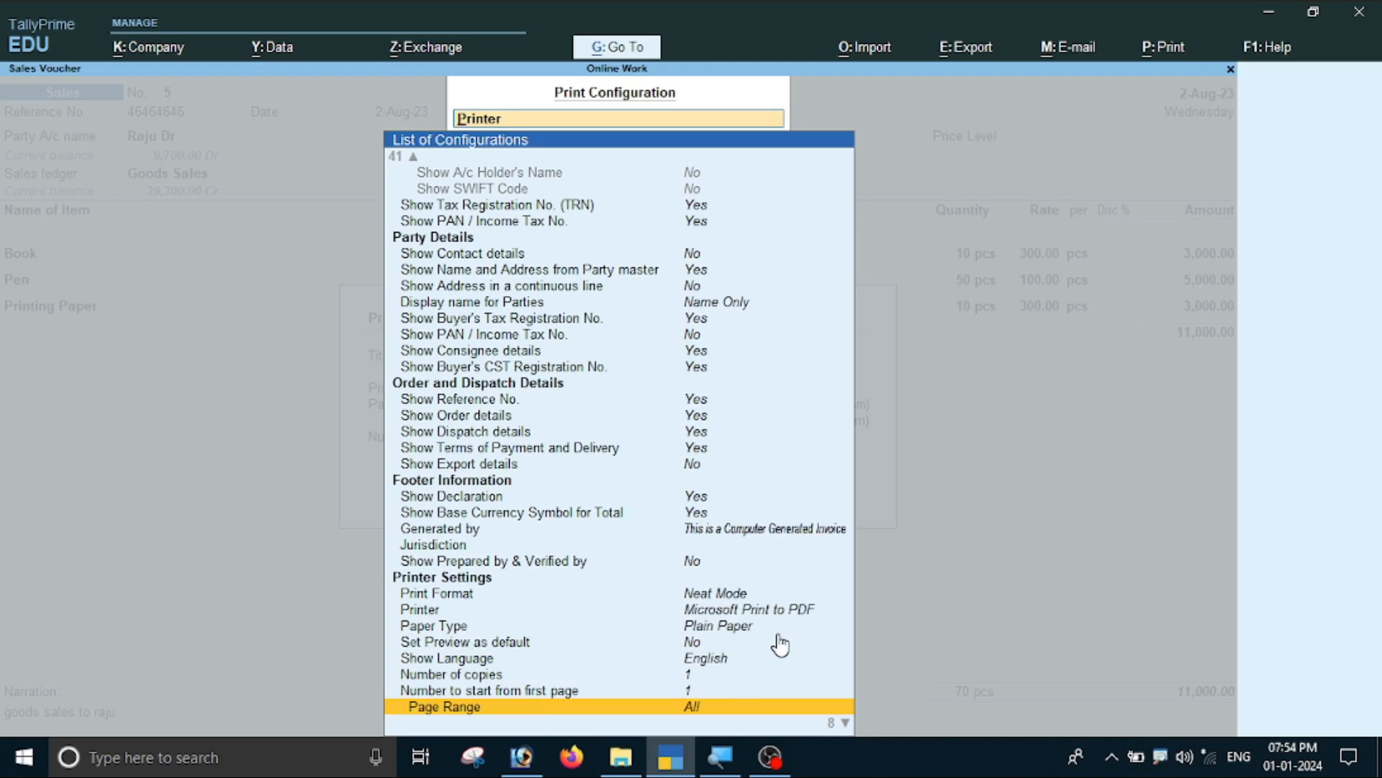
left_click(720, 632)
scroll(720, 633, "down", 2)
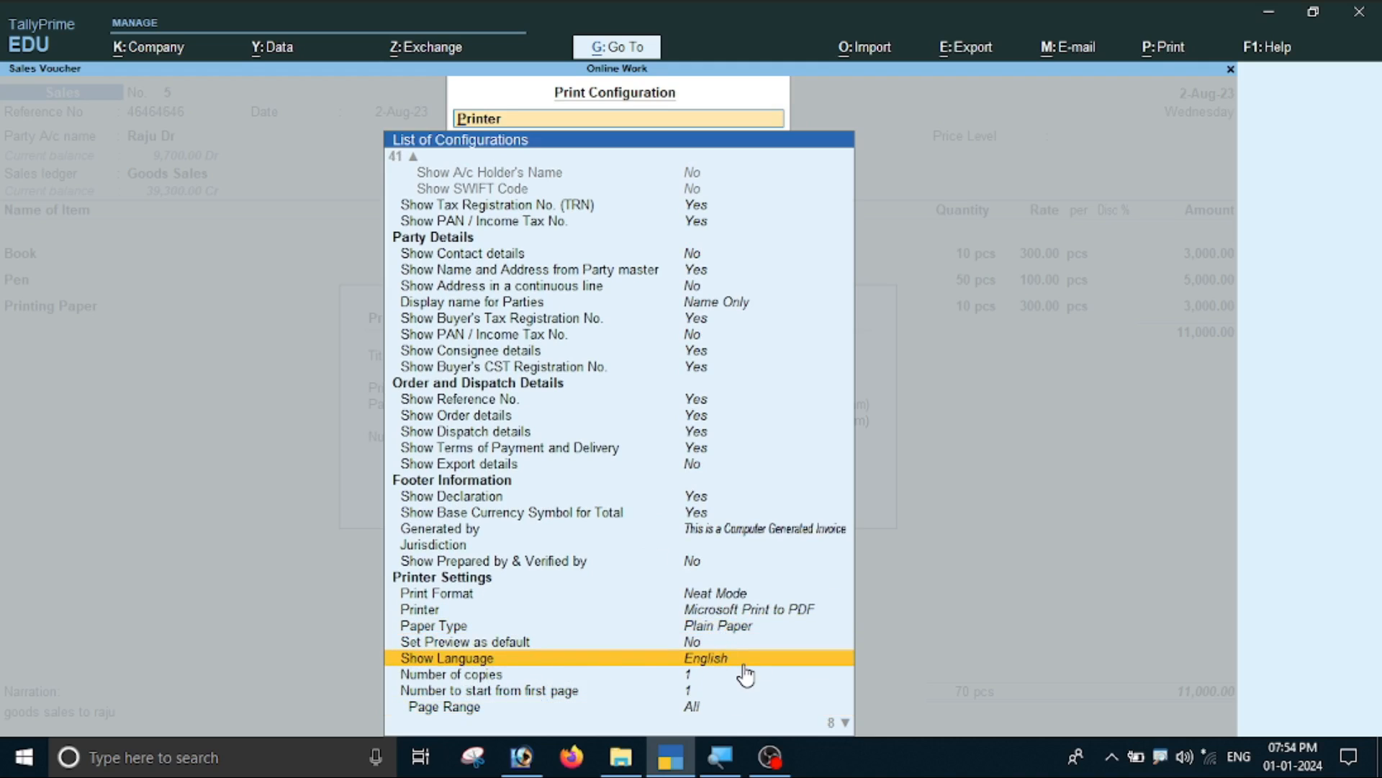
scroll(745, 670, "down", 3)
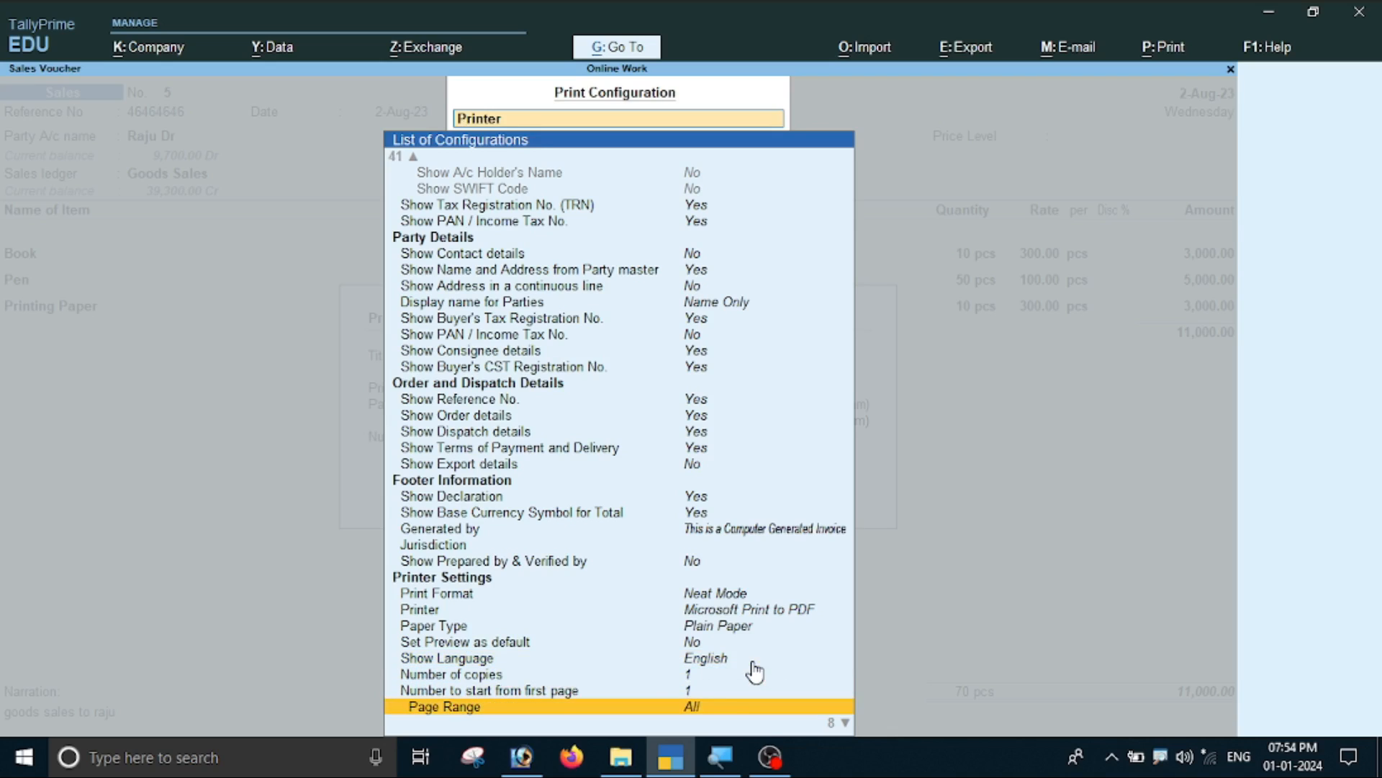
scroll(689, 683, "up", 2)
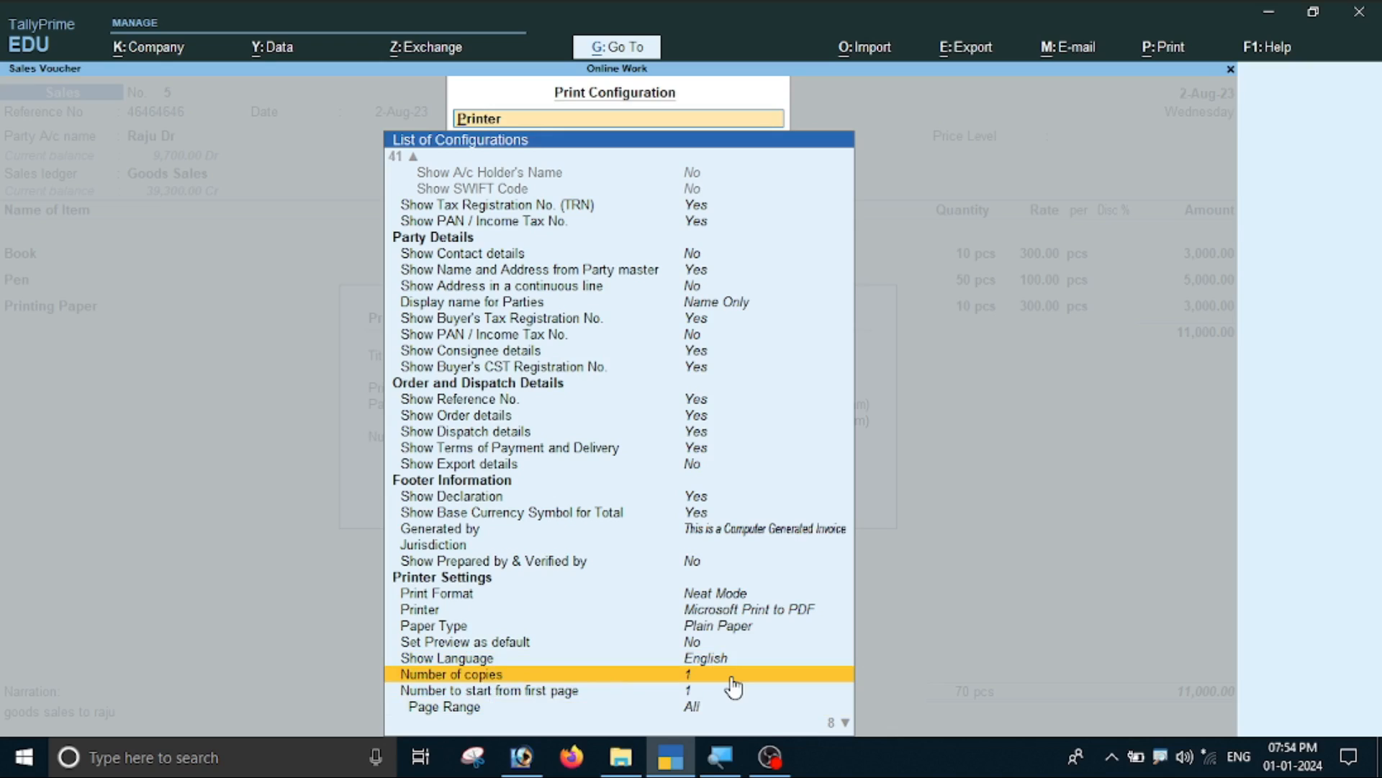
scroll(734, 686, "down", 2)
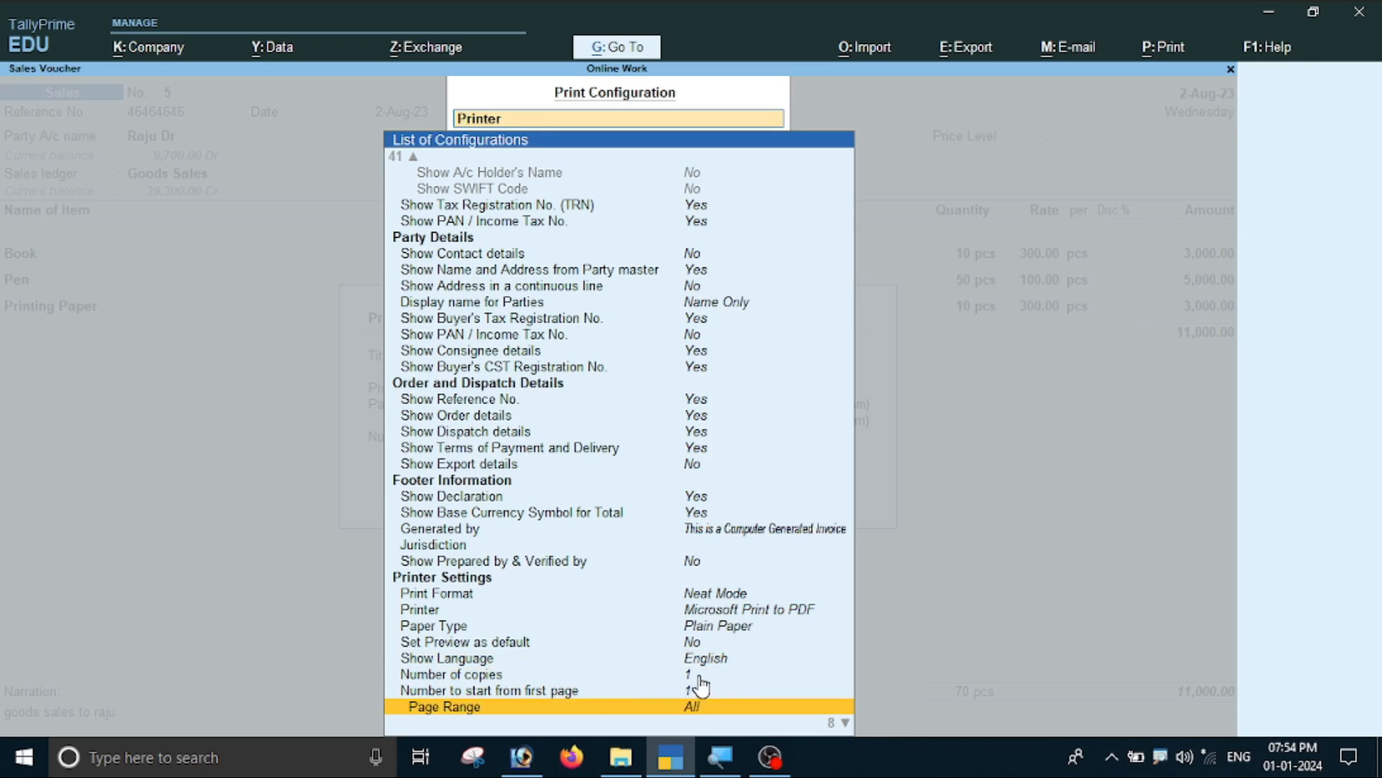
scroll(699, 676, "up", 2)
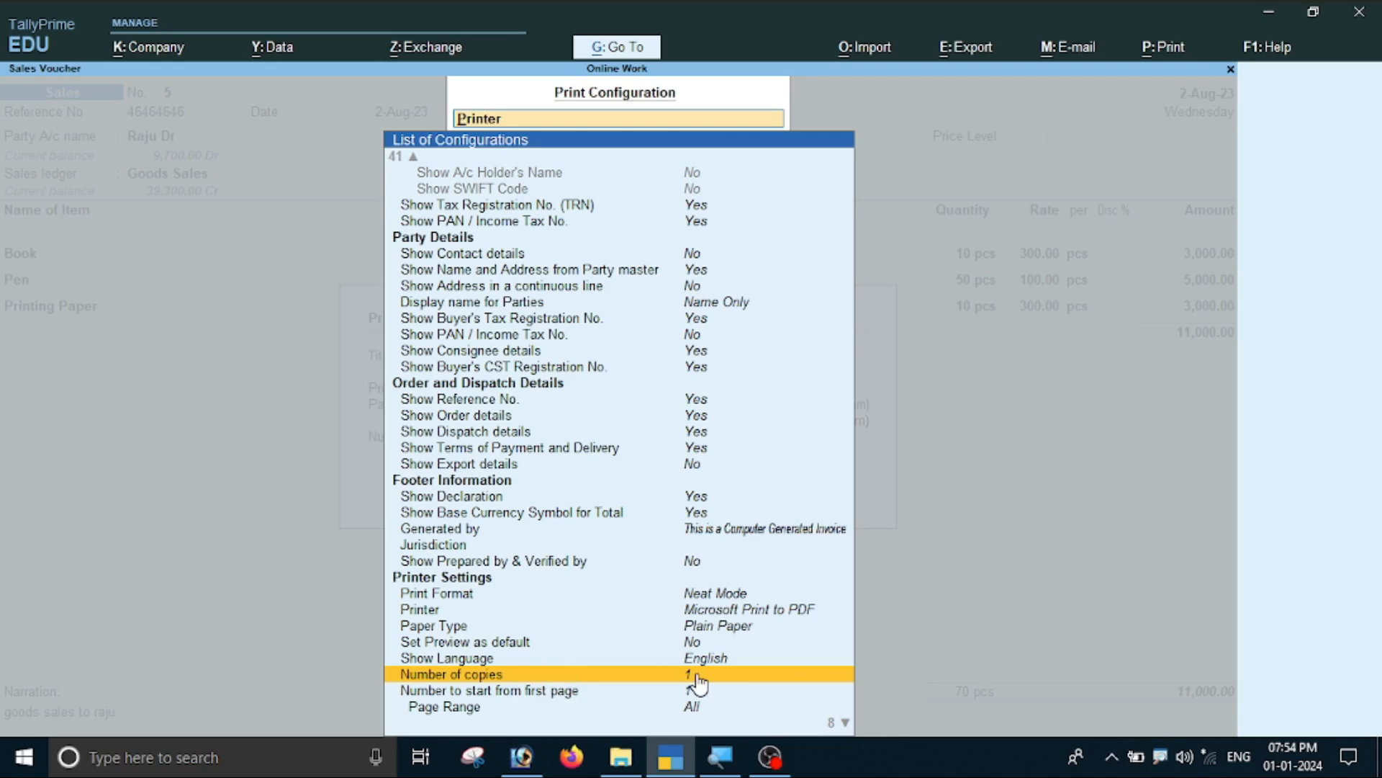
left_click(700, 675)
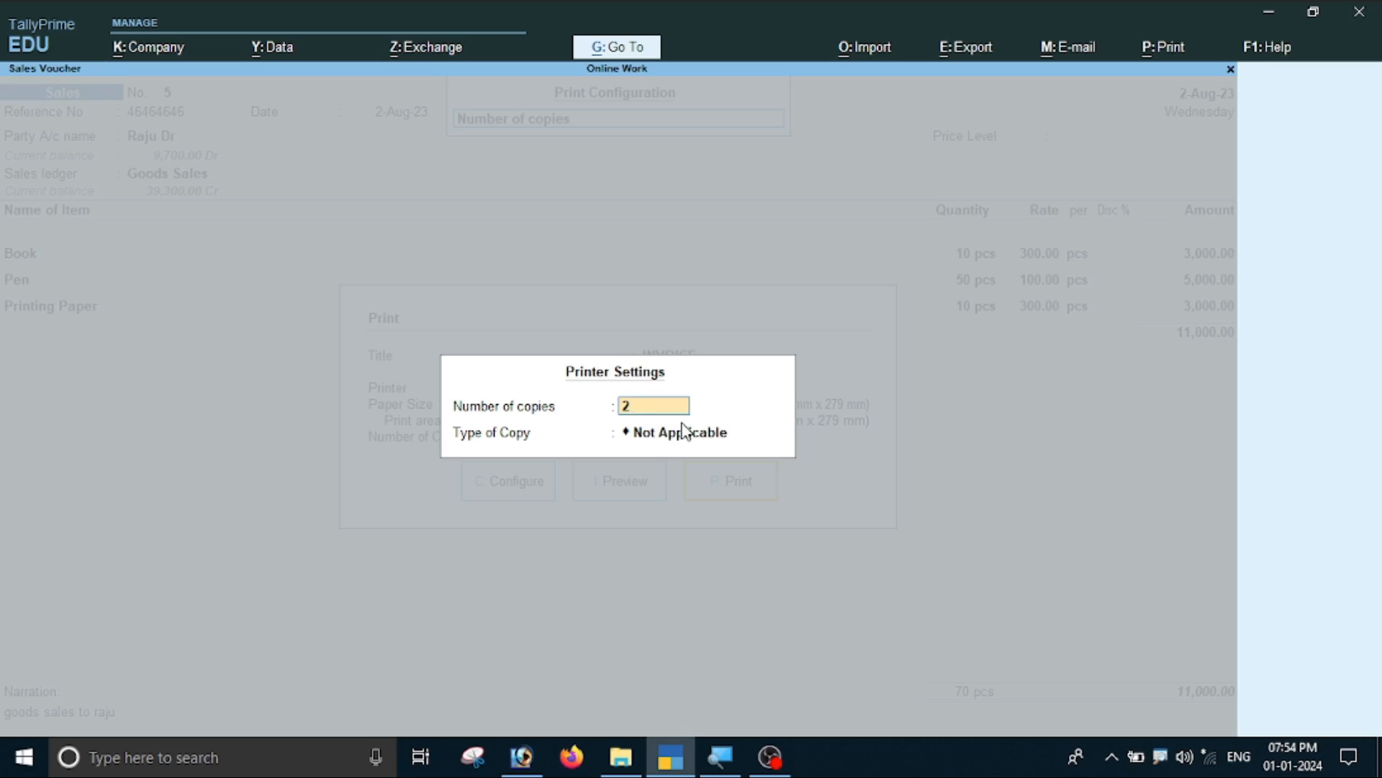
key("Return")
key("Return")
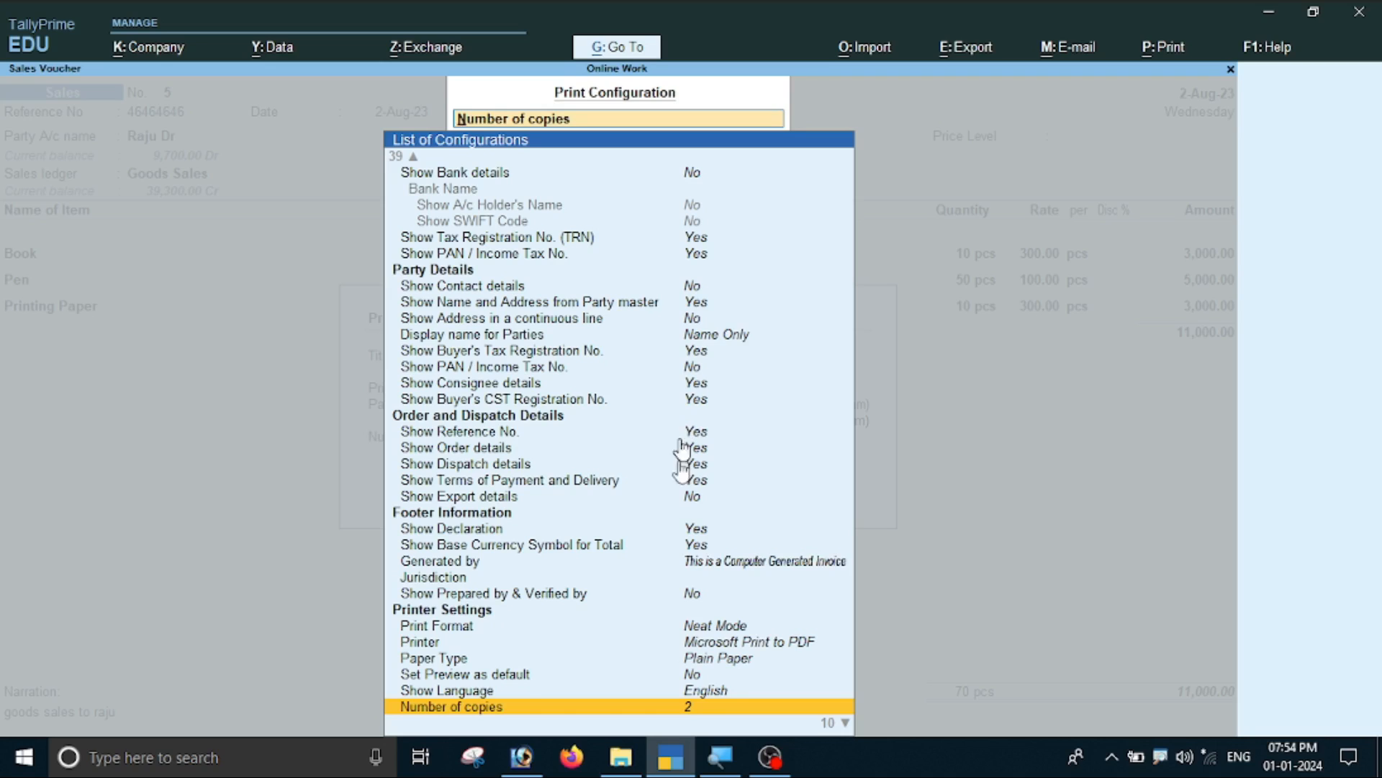
Step: Set the top margin of the normal invoice to 0.75 inches
key("Down")
key("Down")
key("Down")
key("Down")
key("Down")
key("Down")
key("Down")
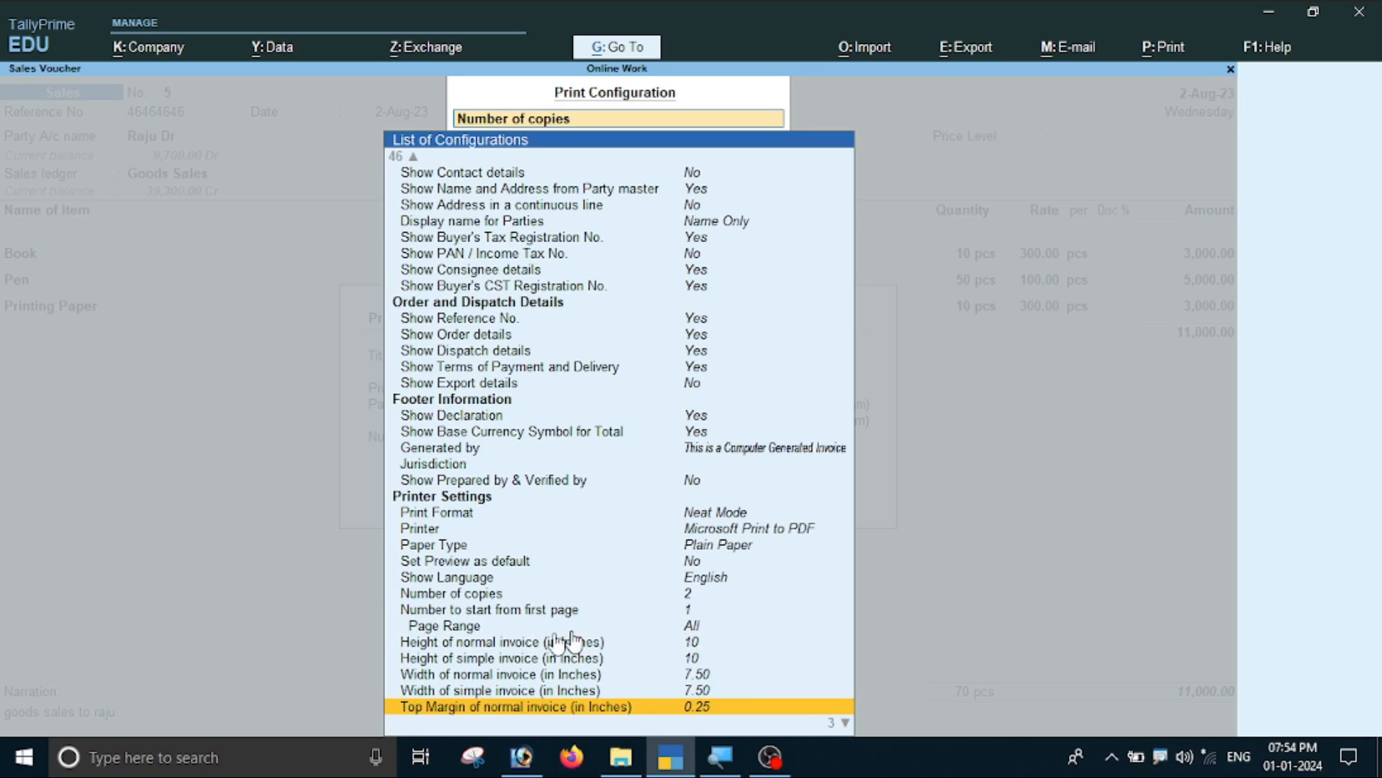
key("Down")
key("Down")
key("Down")
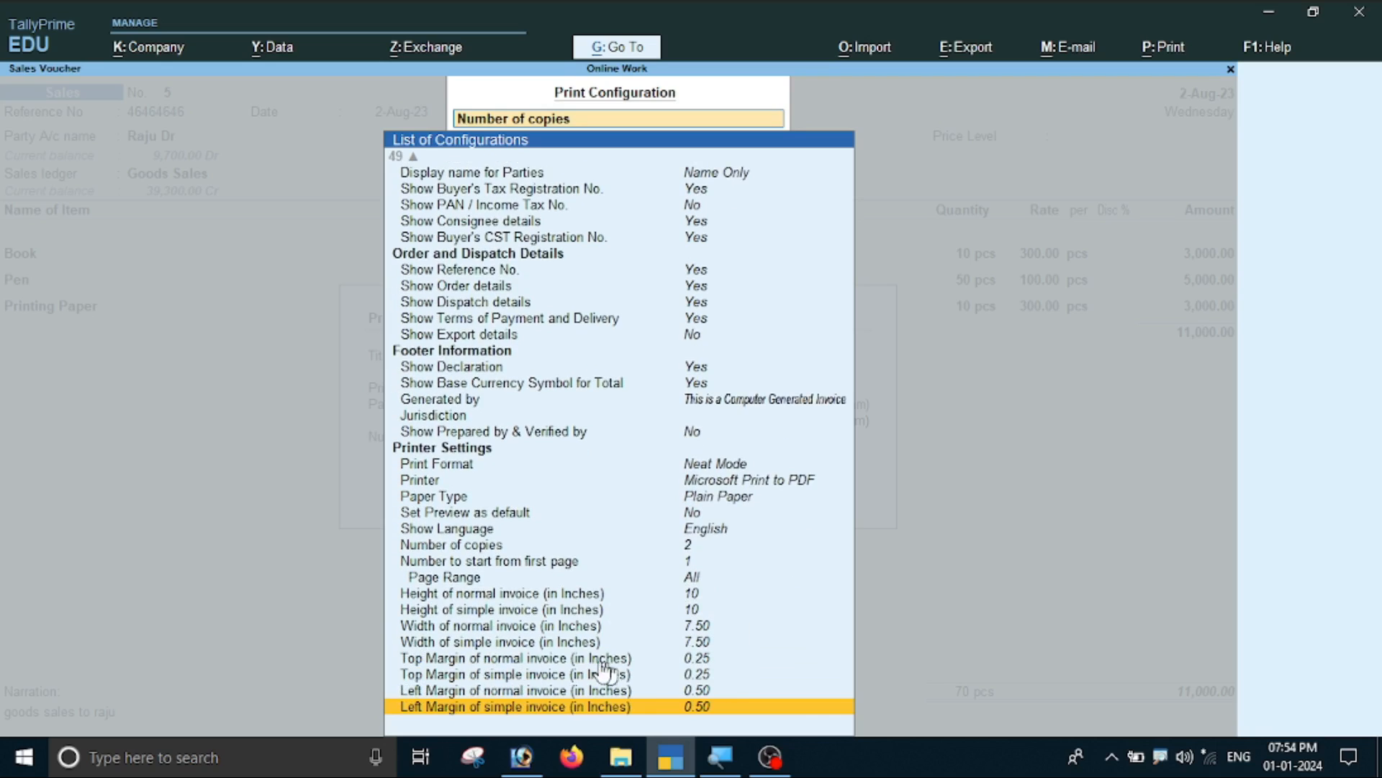
left_click(430, 660)
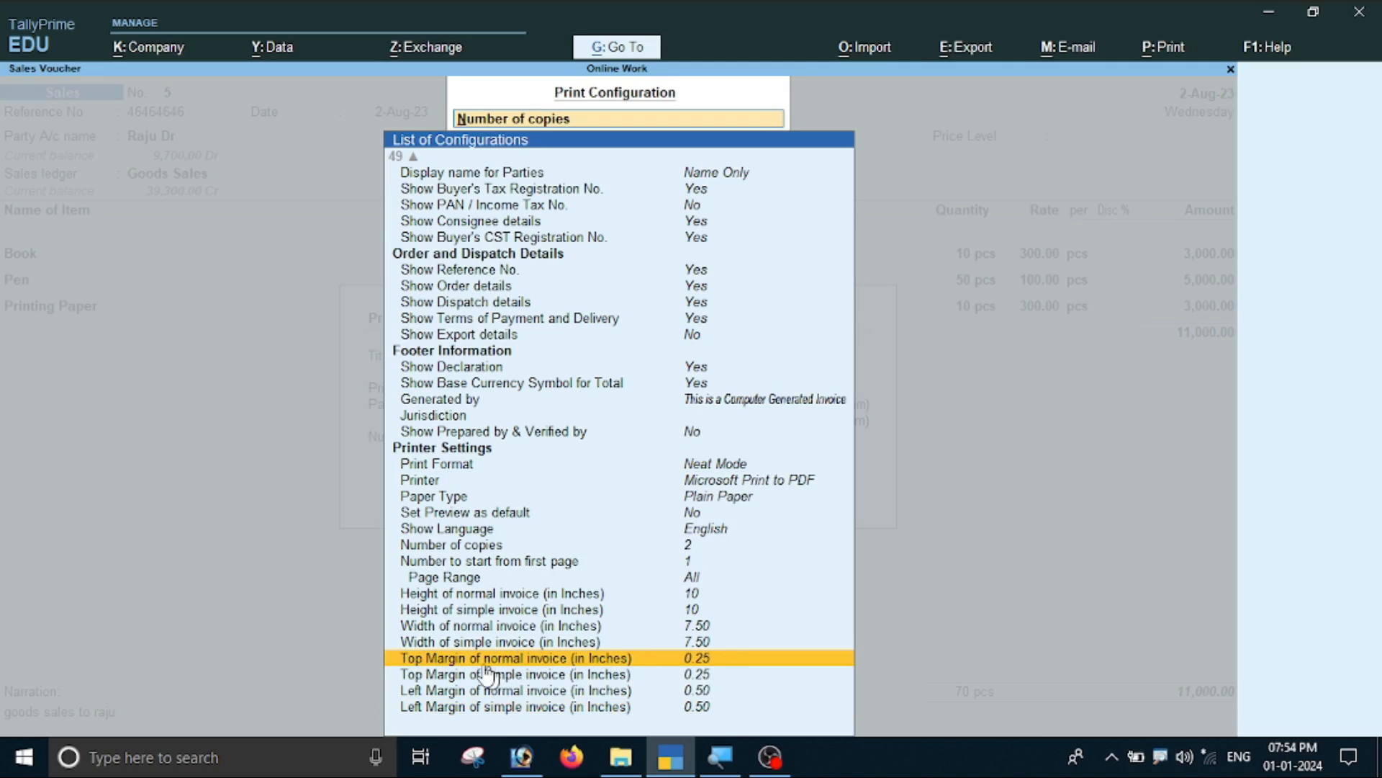
left_click(706, 660)
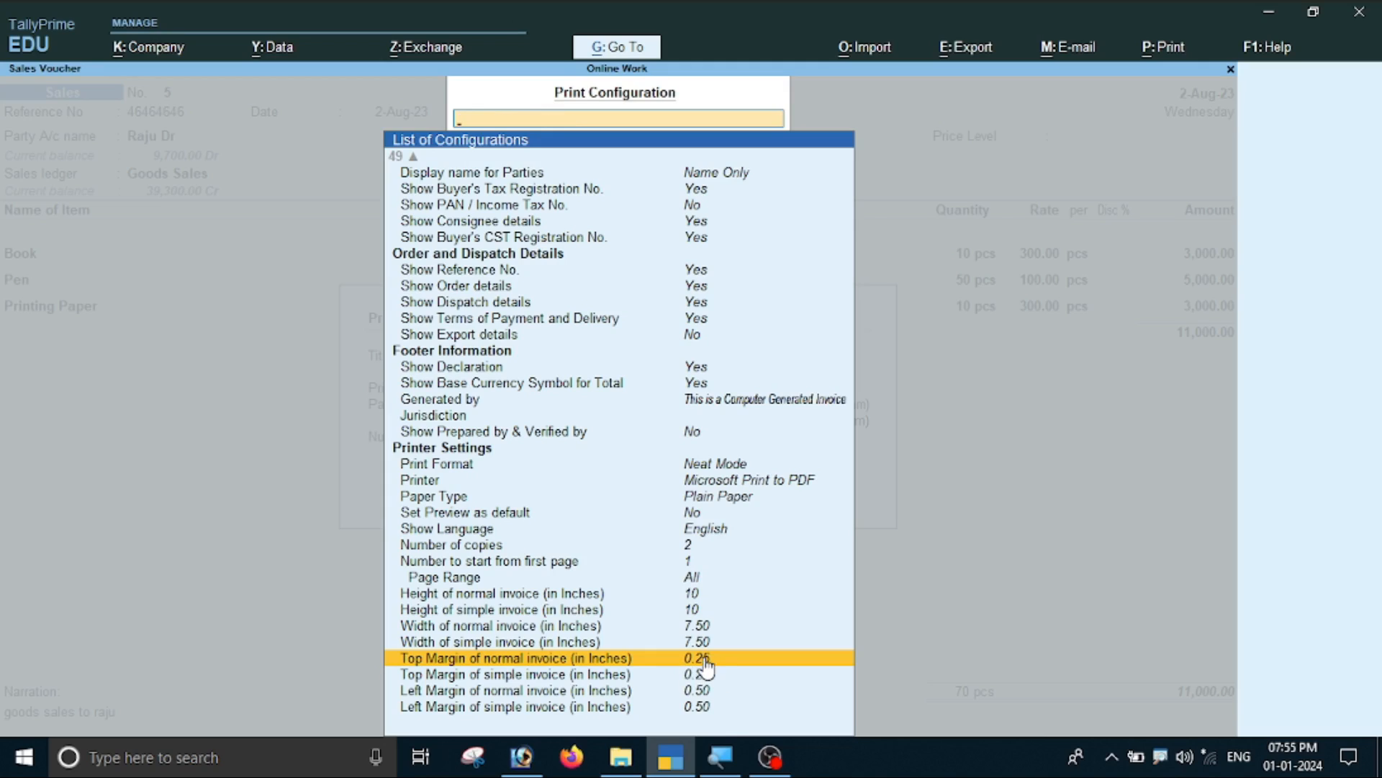
left_click(703, 657)
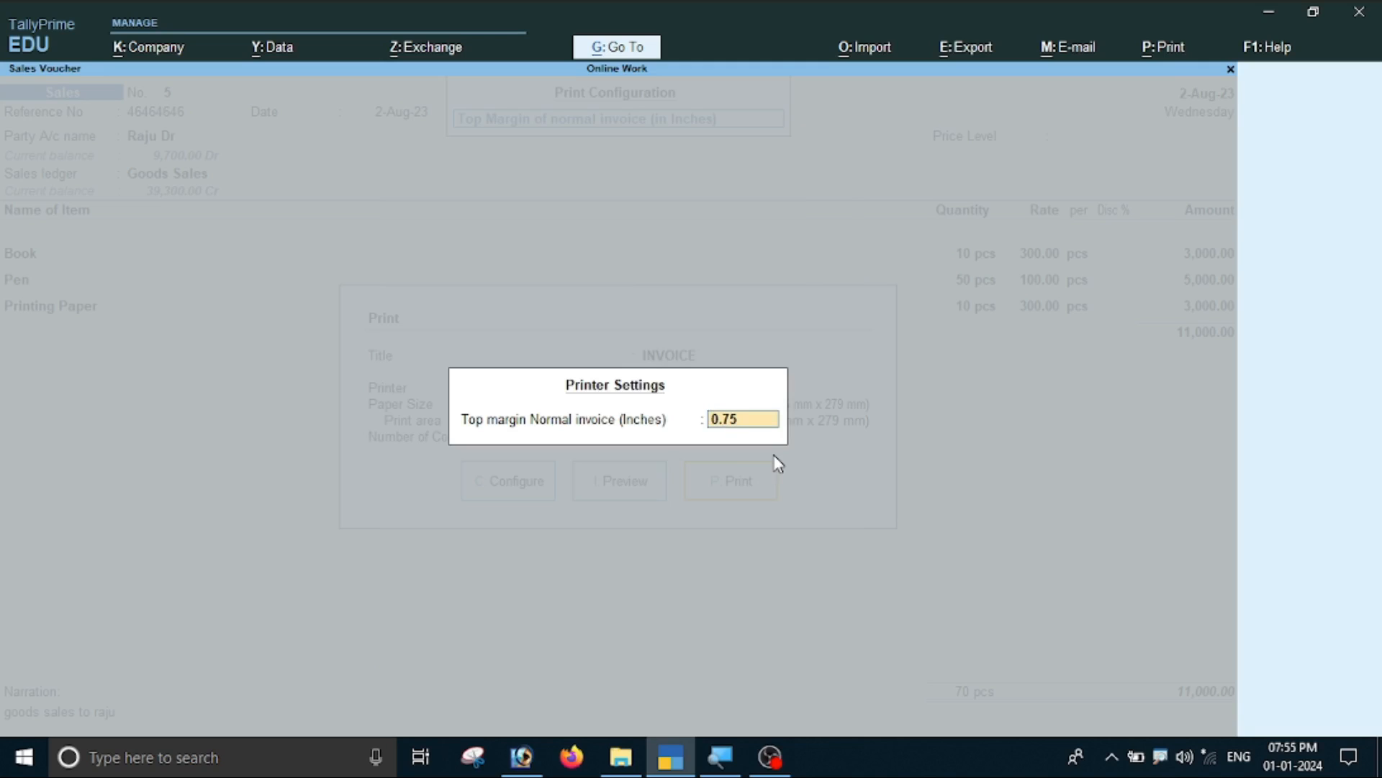
key("Return")
Step: Set the left margin of the normal invoice to 0.75 inches and accept the print configuration
scroll(700, 558, "down", 3)
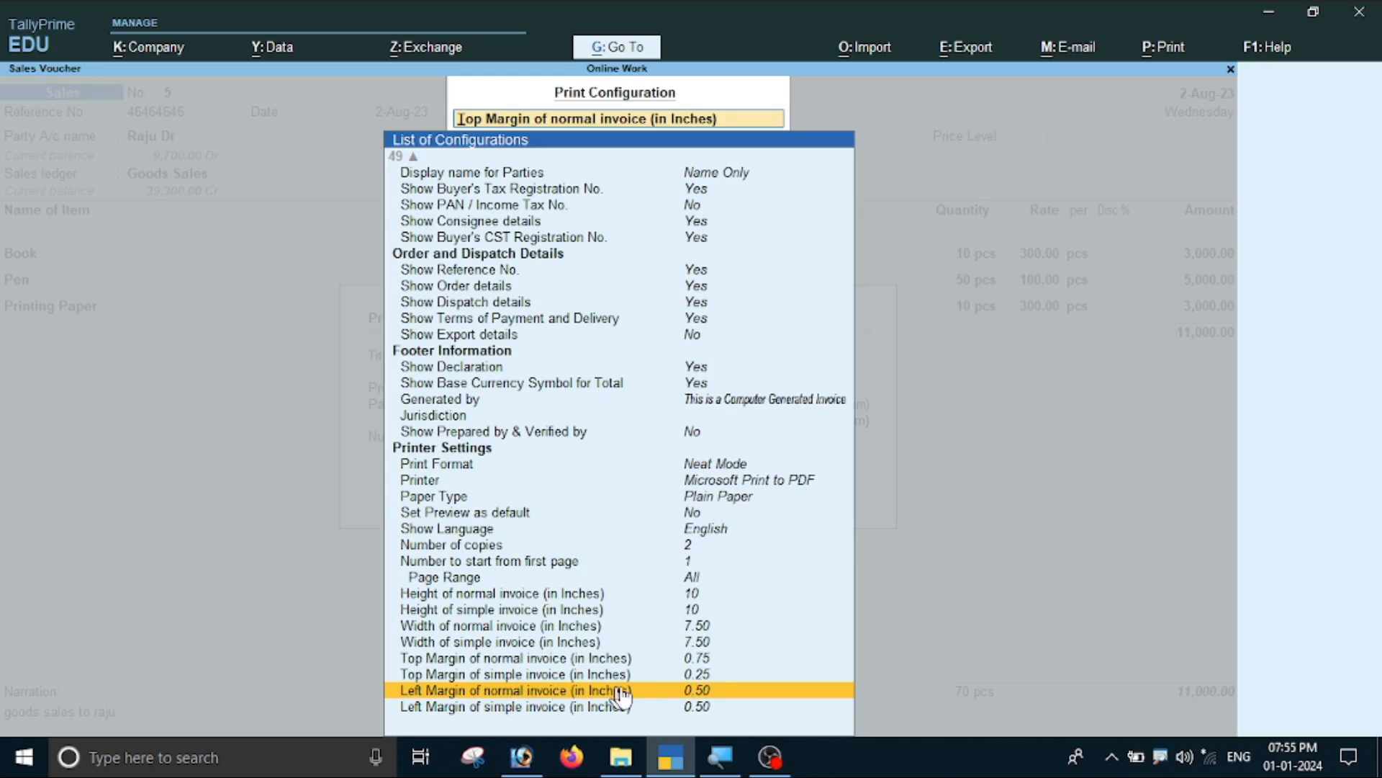
left_click(697, 691)
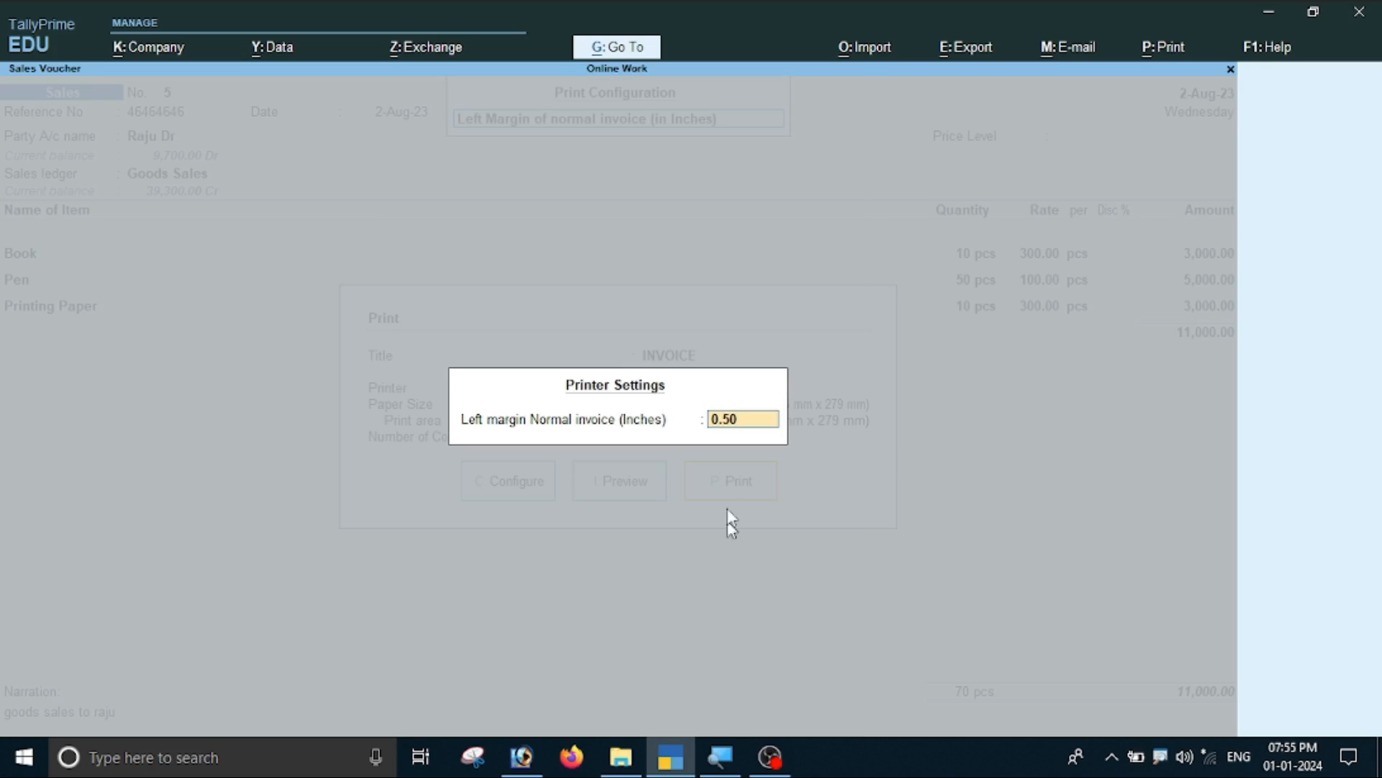
type("0.75")
key("Return")
key("Down")
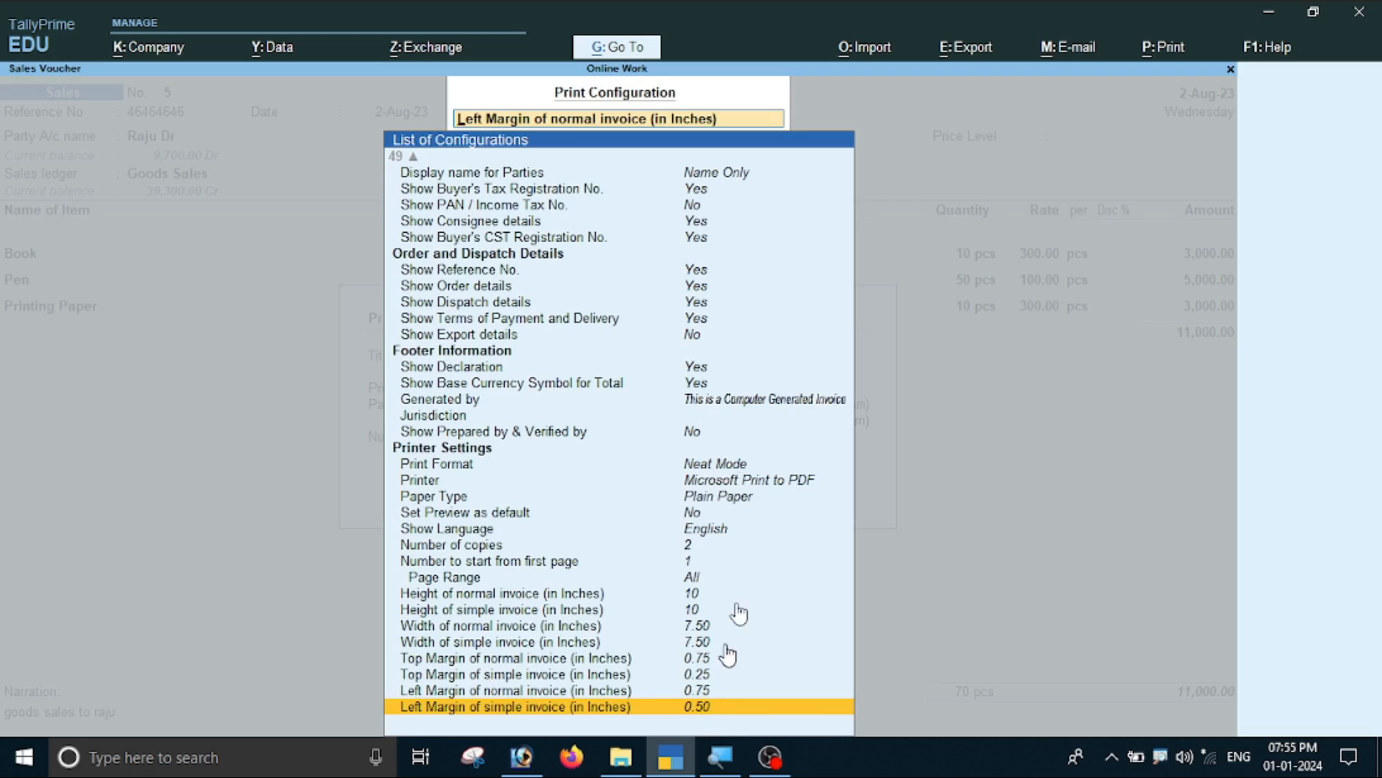
key("ctrl")
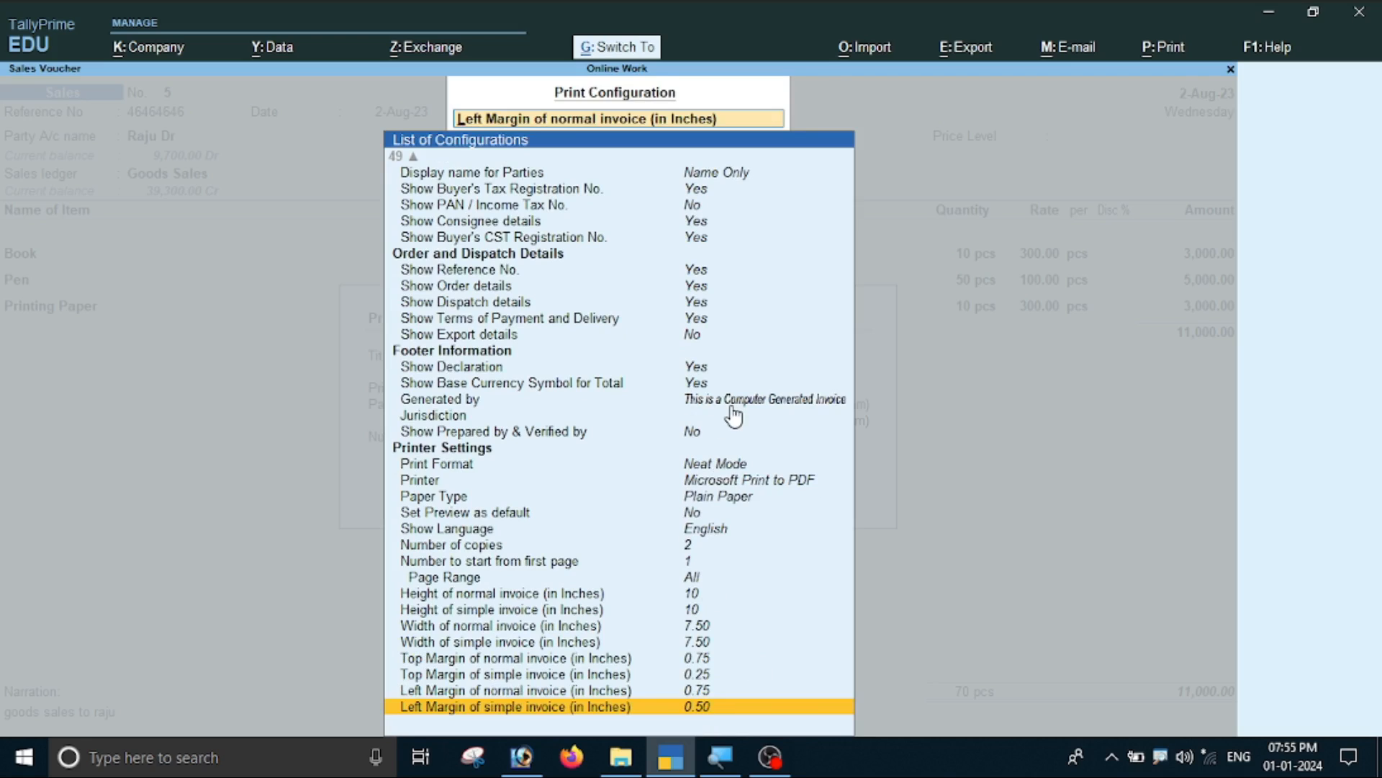
key("ctrl+a")
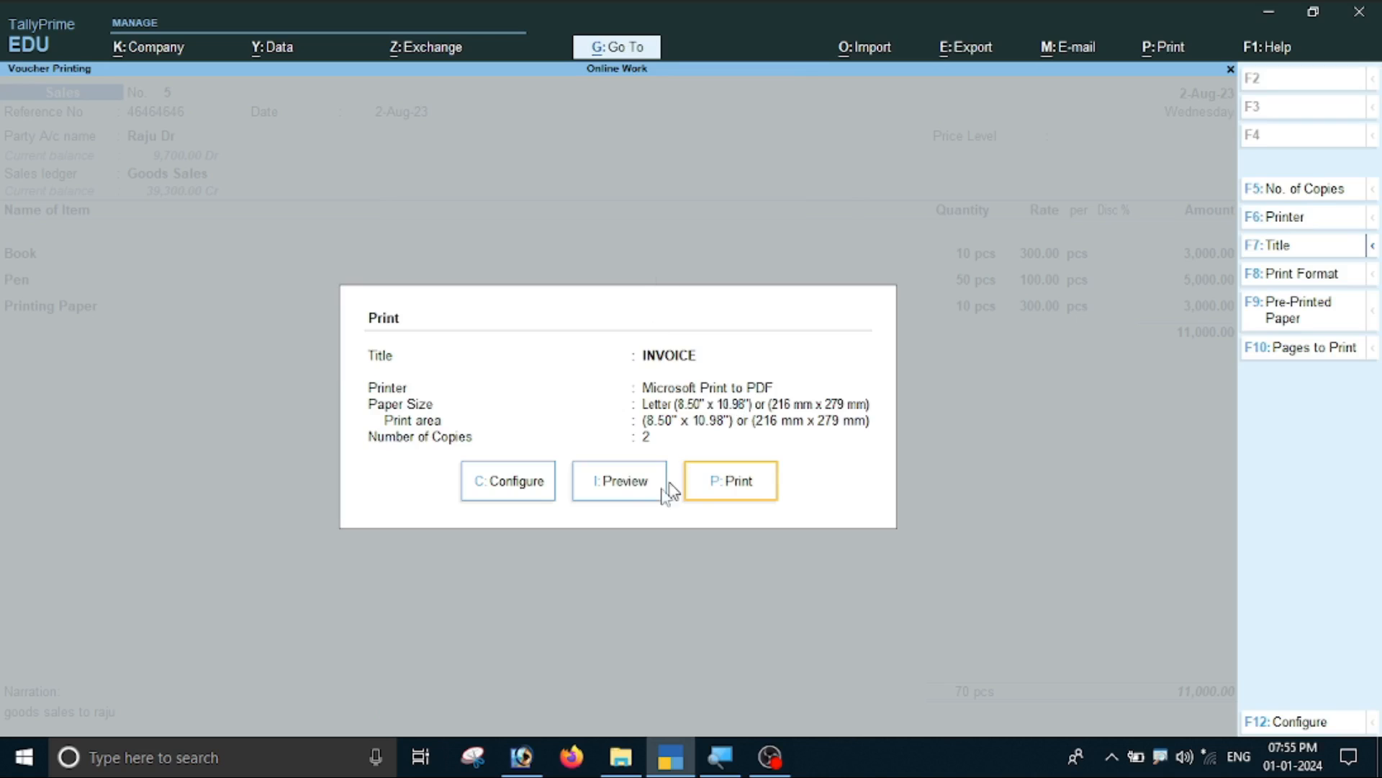
Step: Preview the invoice, examine its margins and layout at enlarged size, and return to the Print dialog
left_click(636, 495)
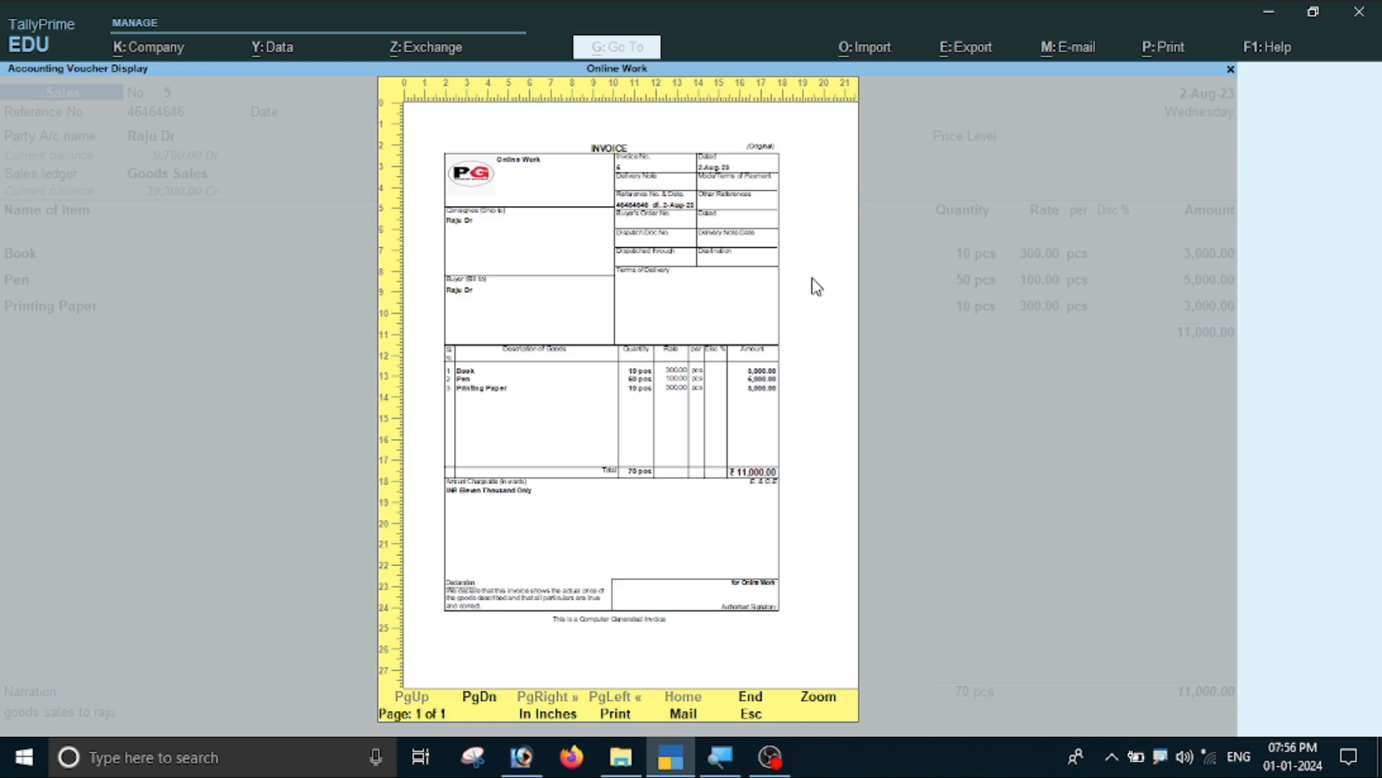
left_click(816, 697)
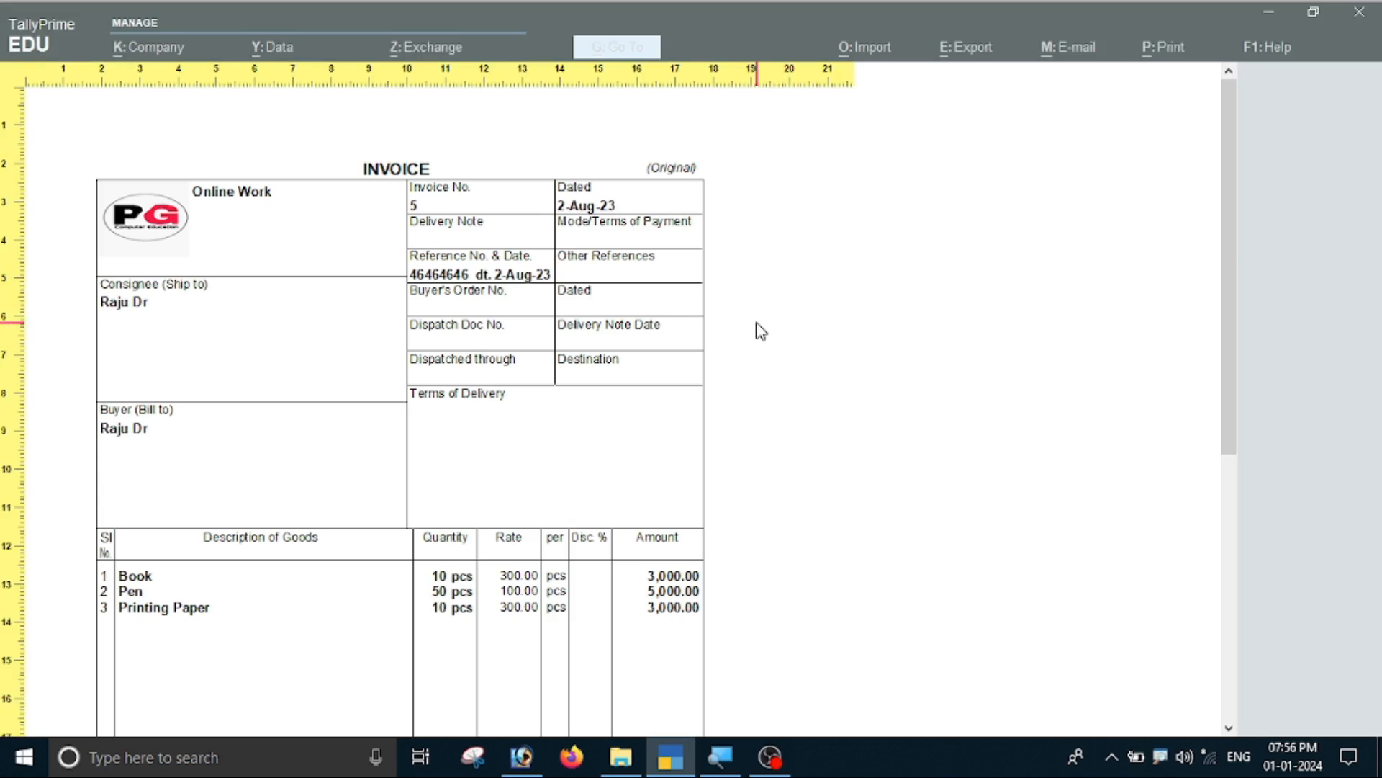
key("Escape")
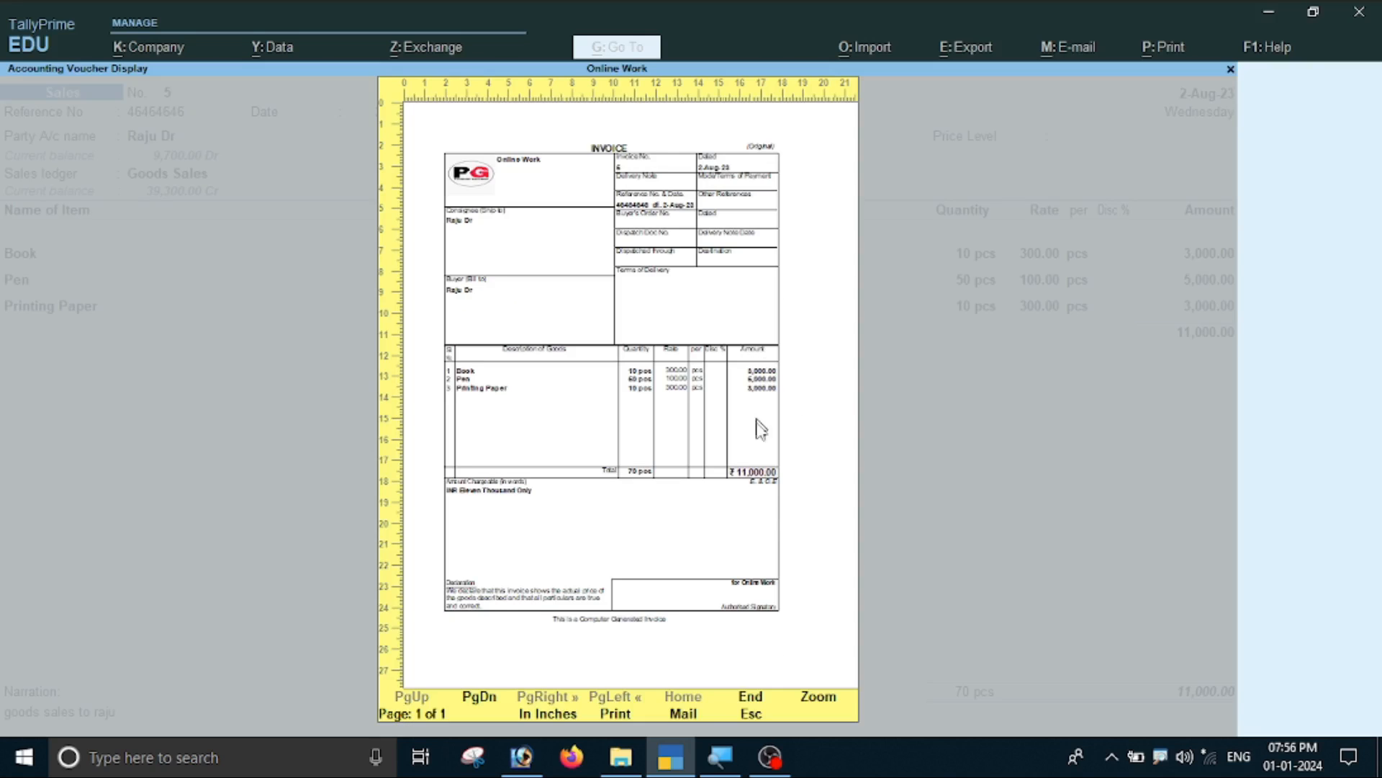
key("Escape")
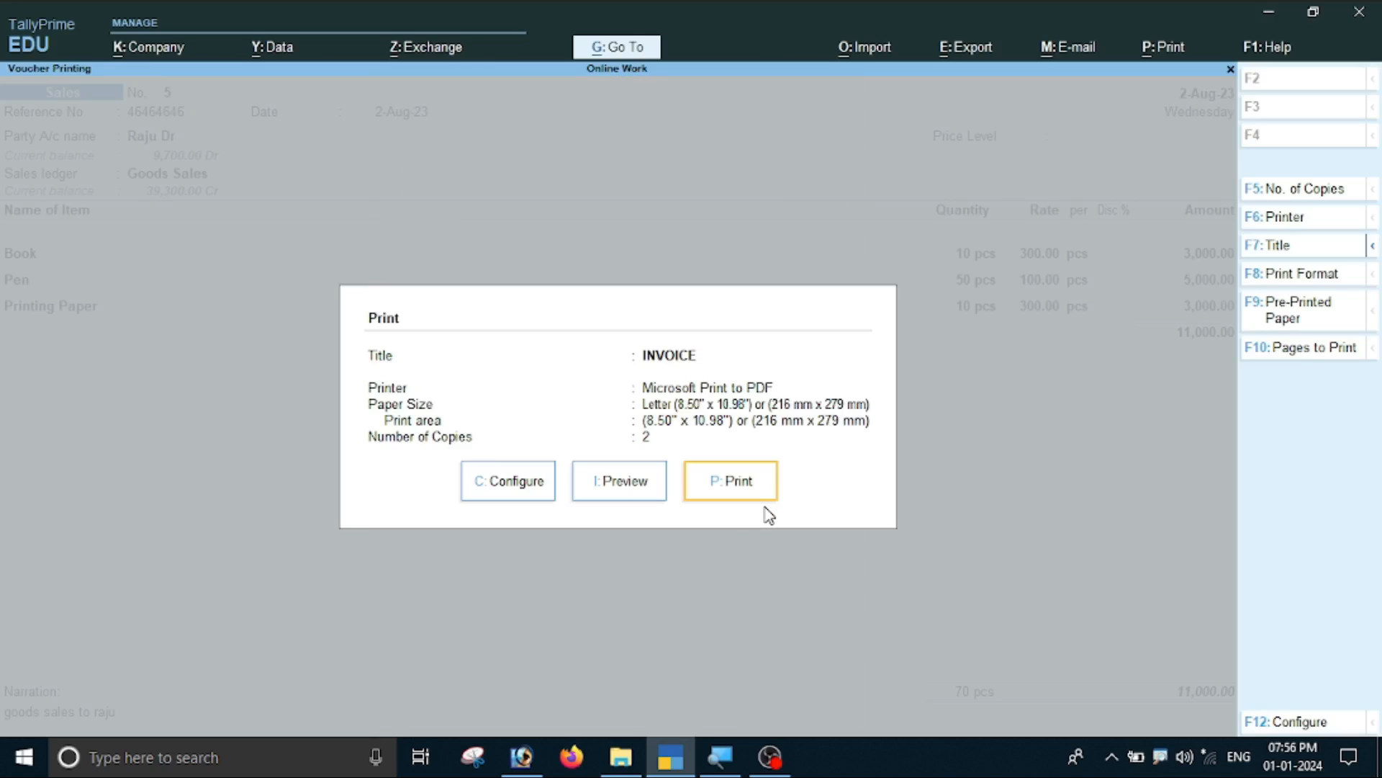
Step: Set the width of the normal invoice to 8 inches in the full print configuration list and return to the Print dialog
left_click(531, 481)
left_click(820, 176)
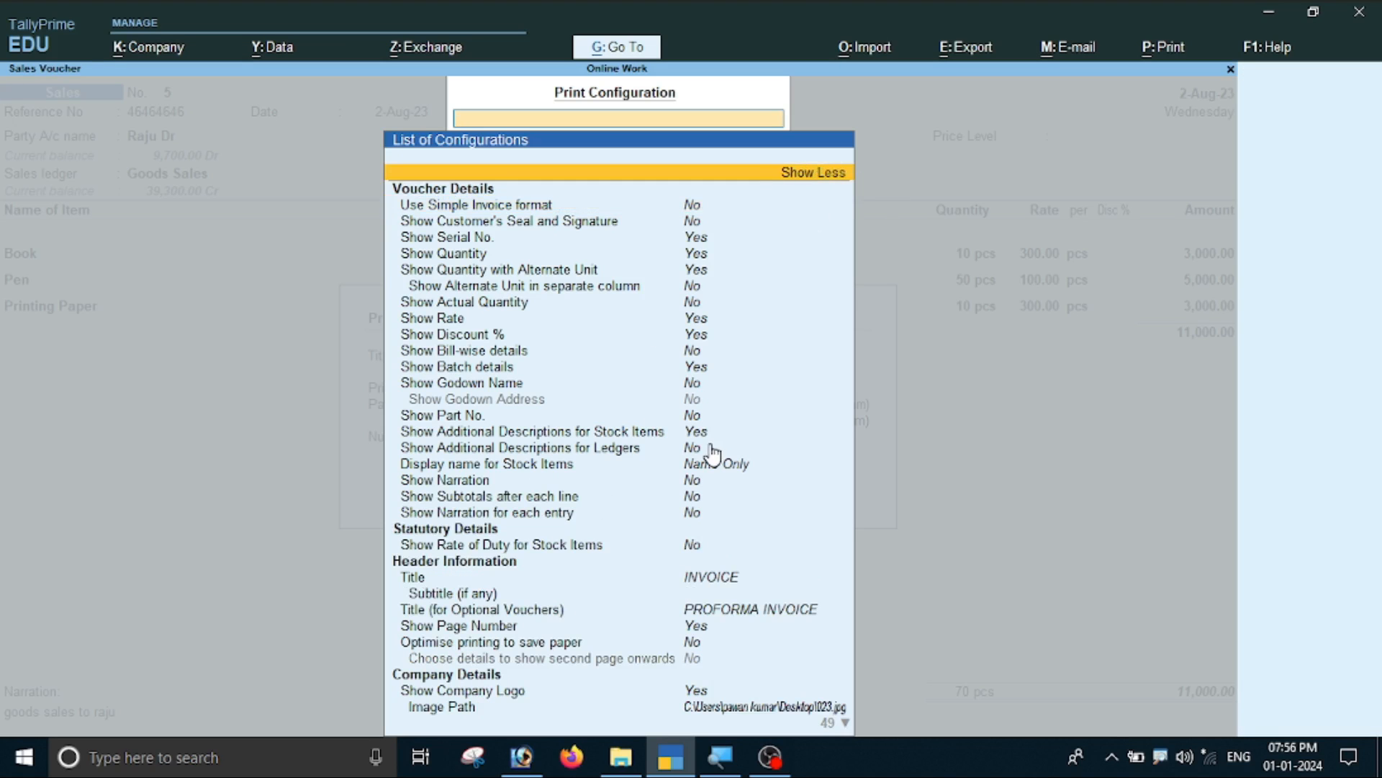
scroll(741, 418, "down", 10)
scroll(736, 554, "down", 15)
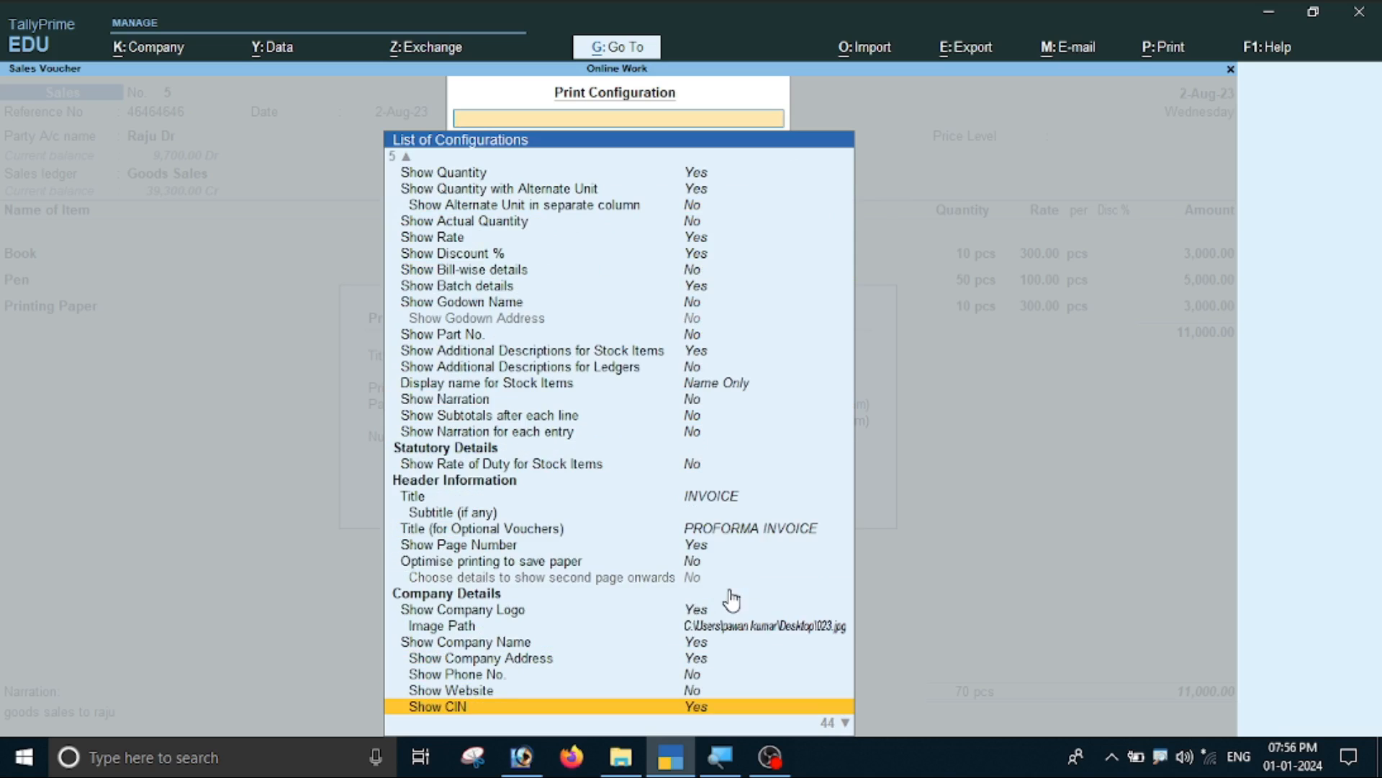
scroll(731, 628, "down", 20)
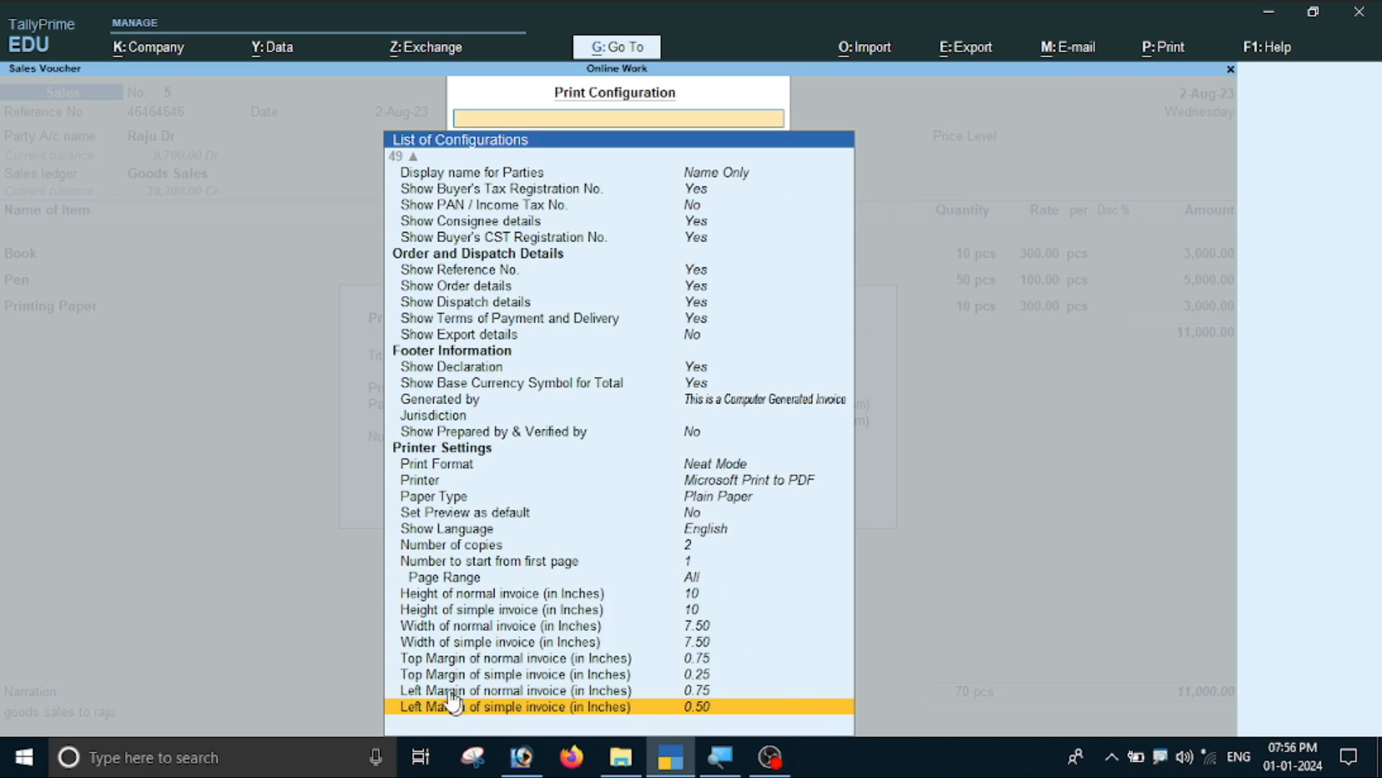
left_click(440, 614)
left_click(442, 628)
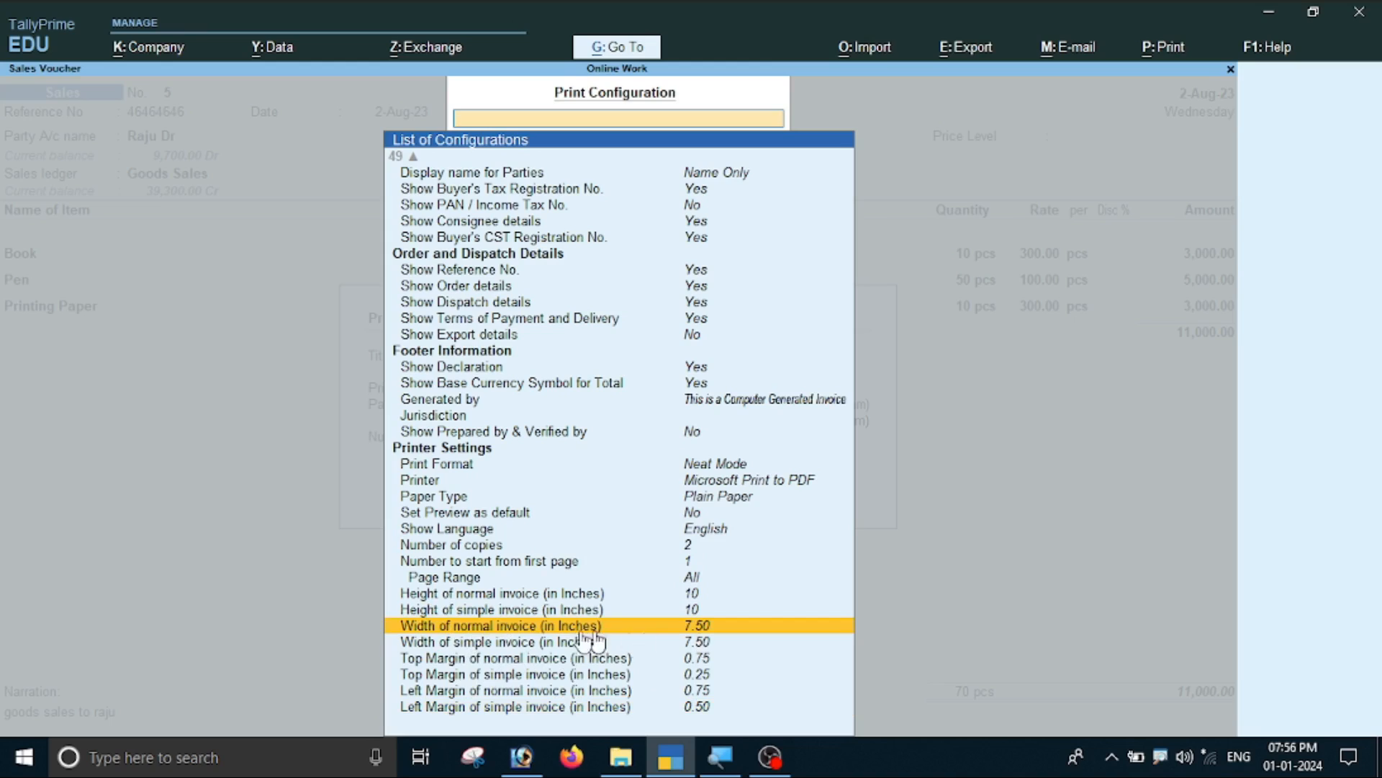
left_click(706, 648)
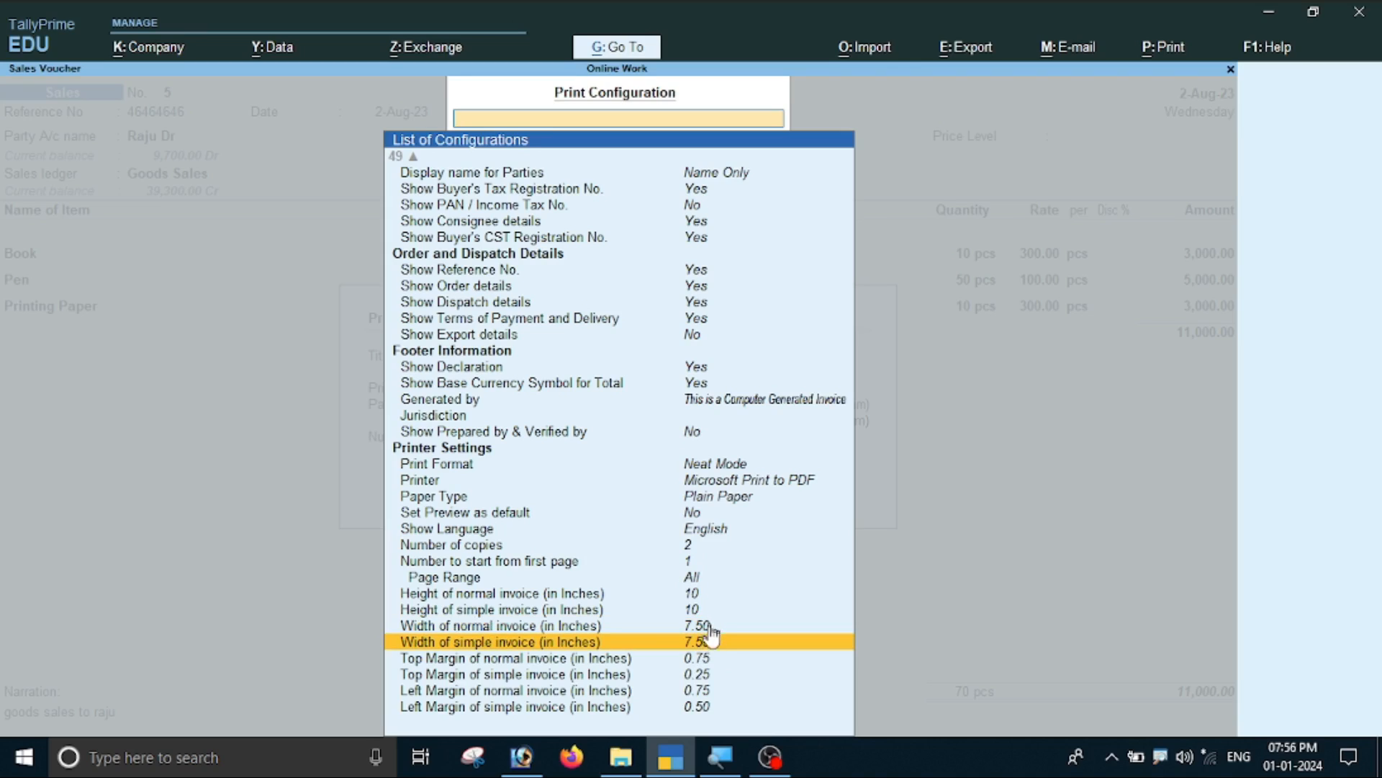
left_click(709, 625)
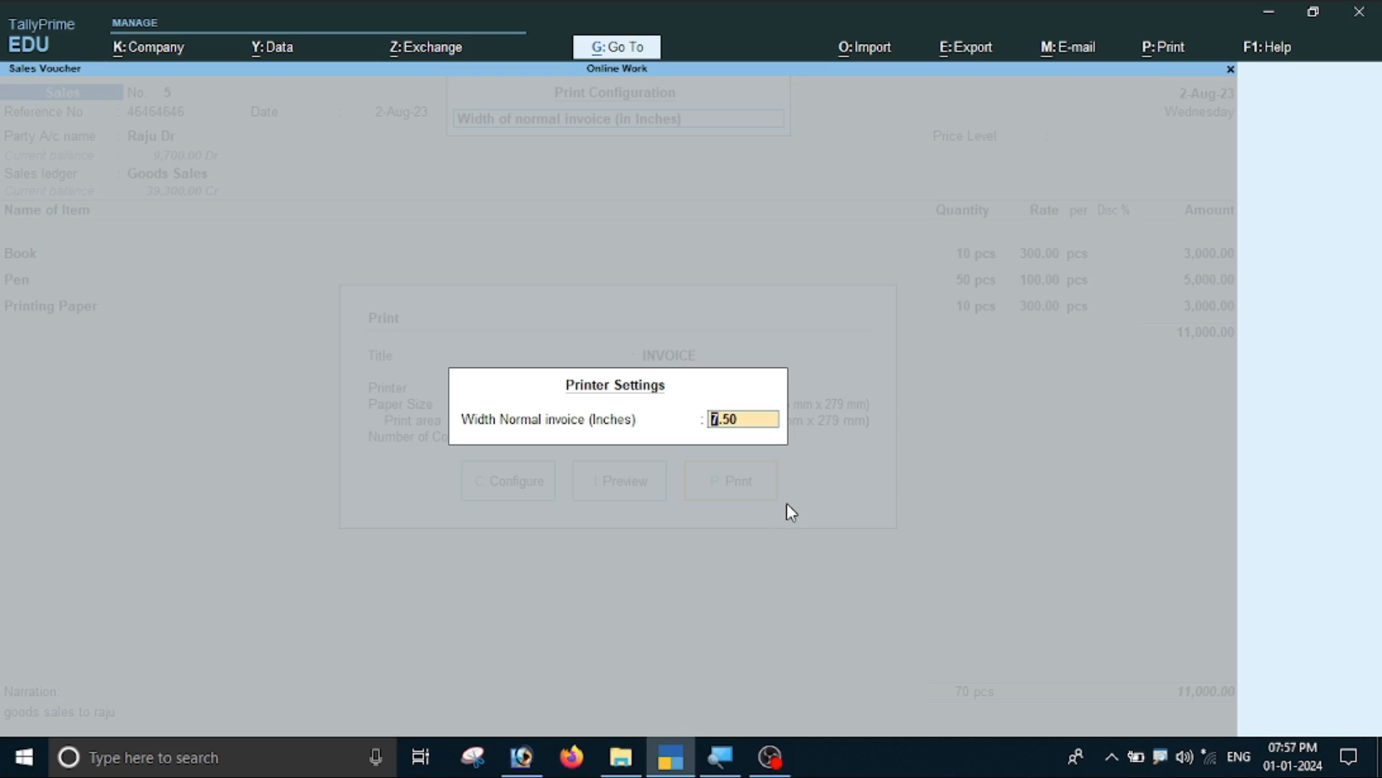
key("Right")
key("Right")
type("8")
key("BackSpace")
key("BackSpace")
key("BackSpace")
key("BackSpace")
type("0")
key("BackSpace")
type("8")
key("Return")
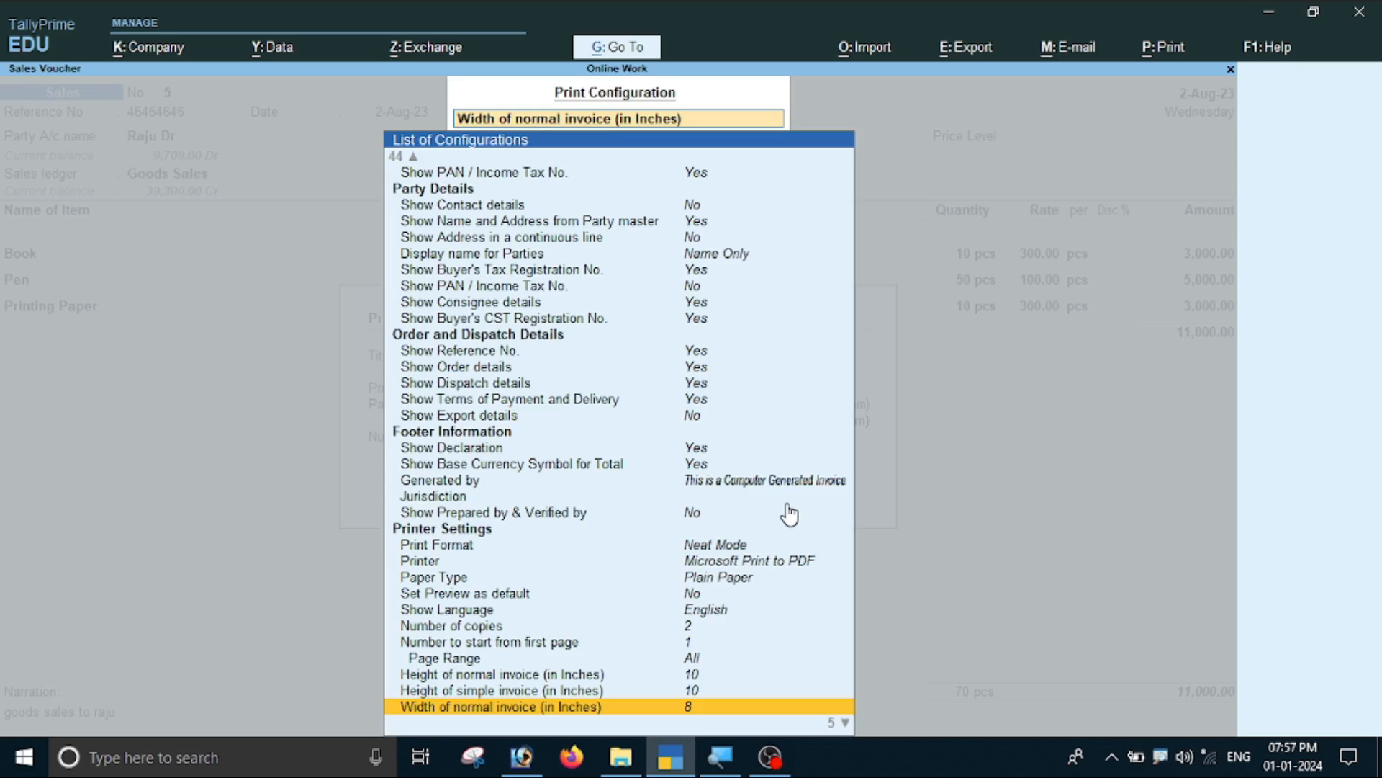
key("Escape")
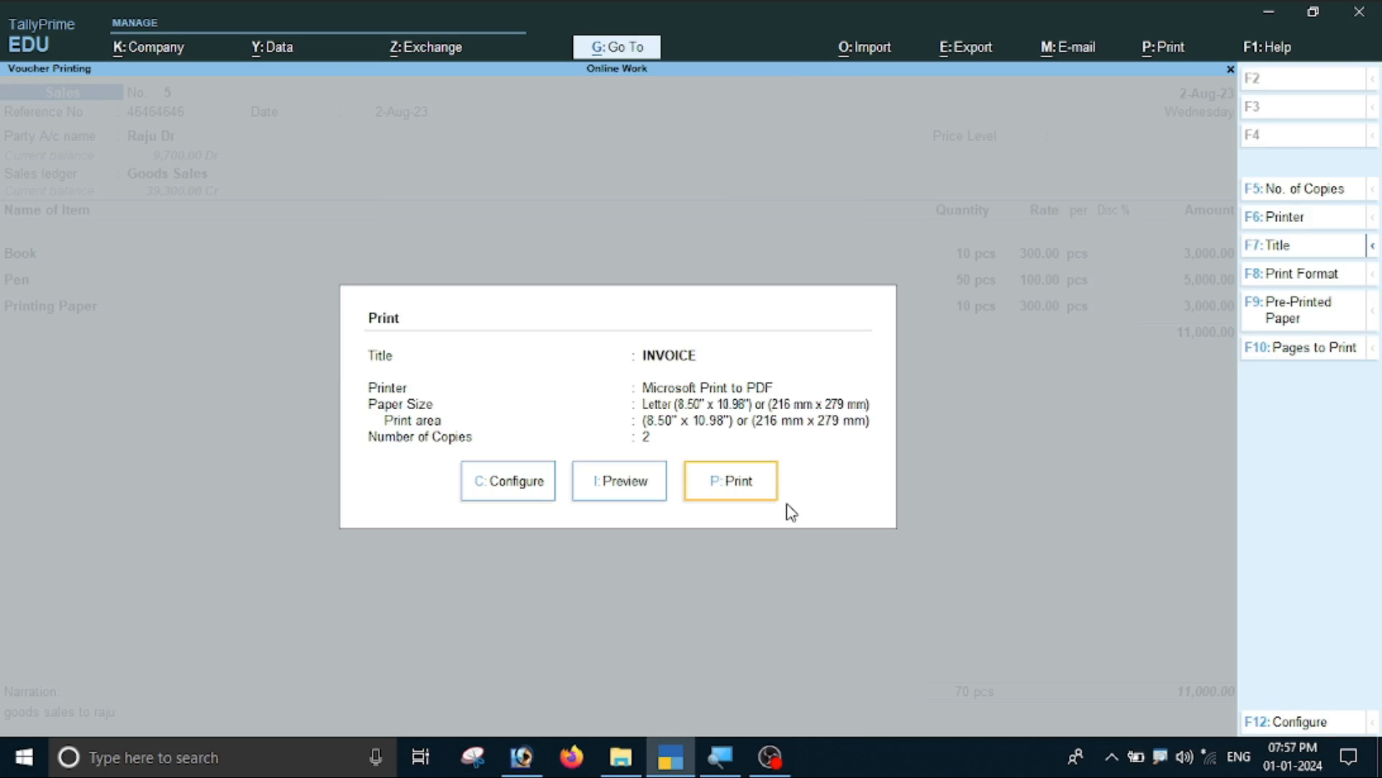
Step: Preview the invoice to check its page width, and return to the sales voucher
left_click(633, 480)
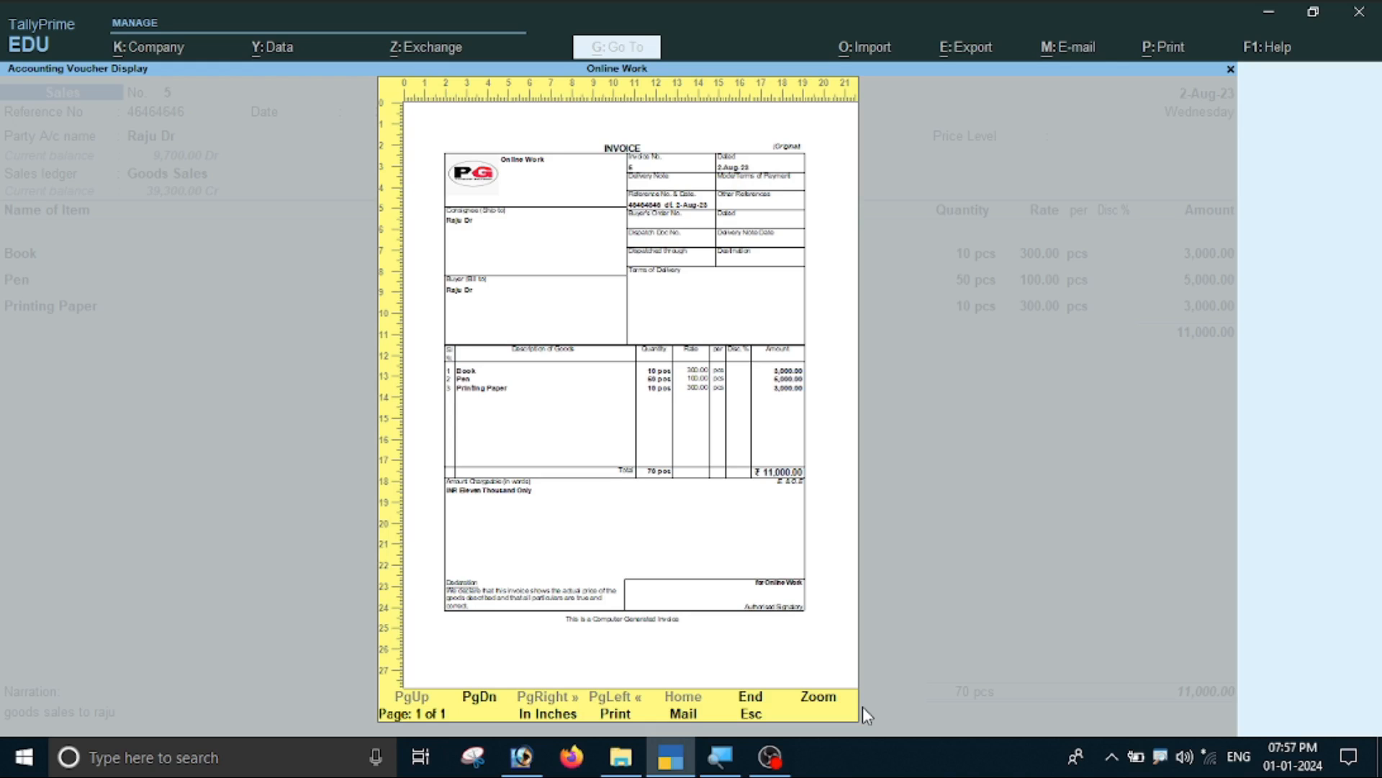
key("Escape")
key("Escape")
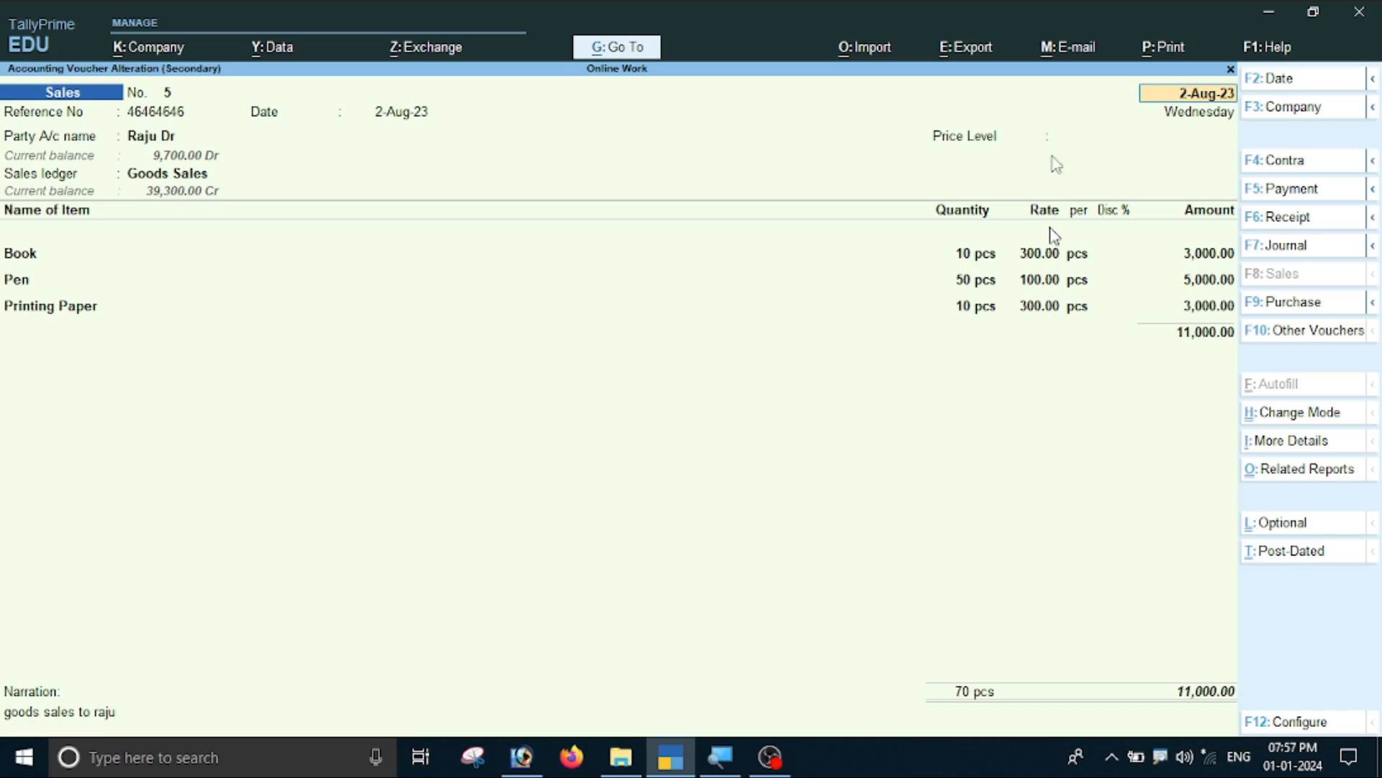
Step: Print the current invoice to a PDF file named gddfdf on the Desktop
left_click(1172, 52)
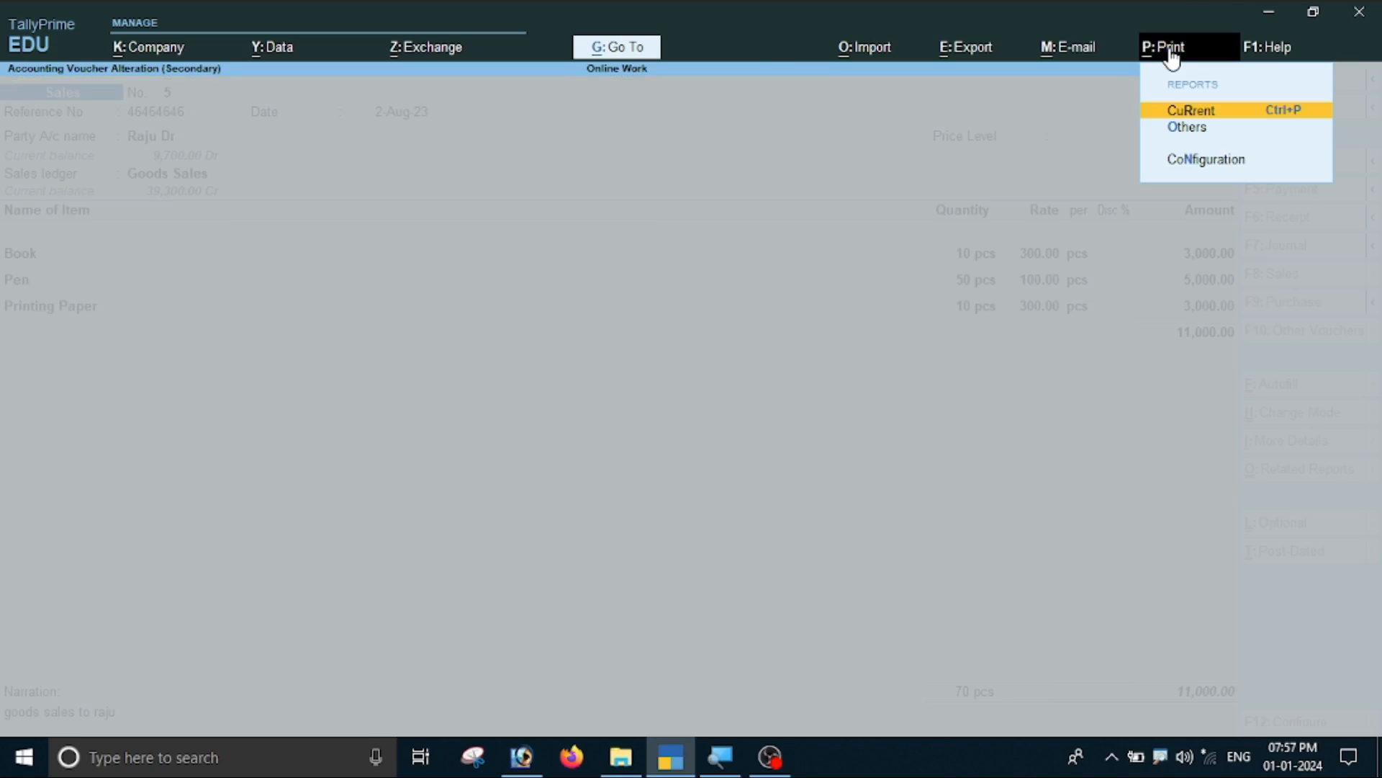
left_click(1263, 113)
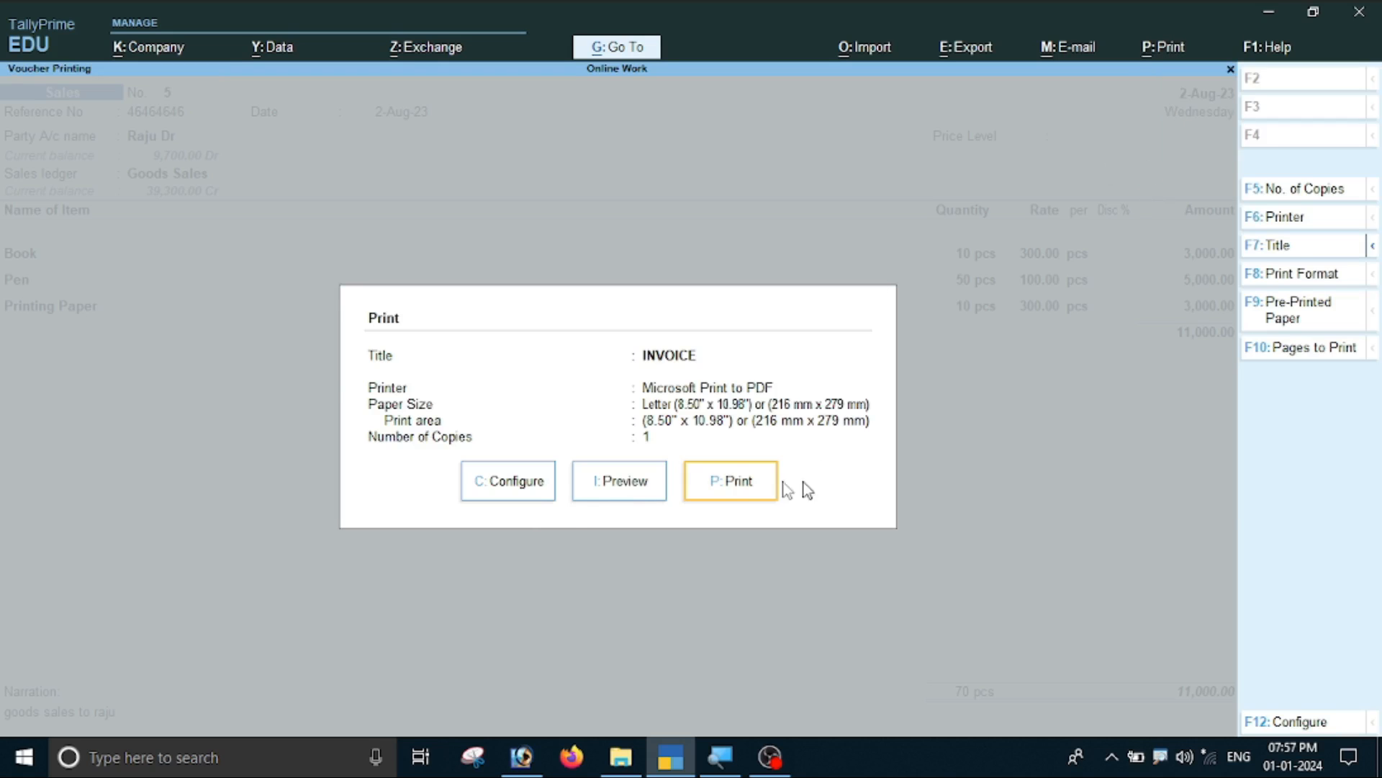
left_click(740, 488)
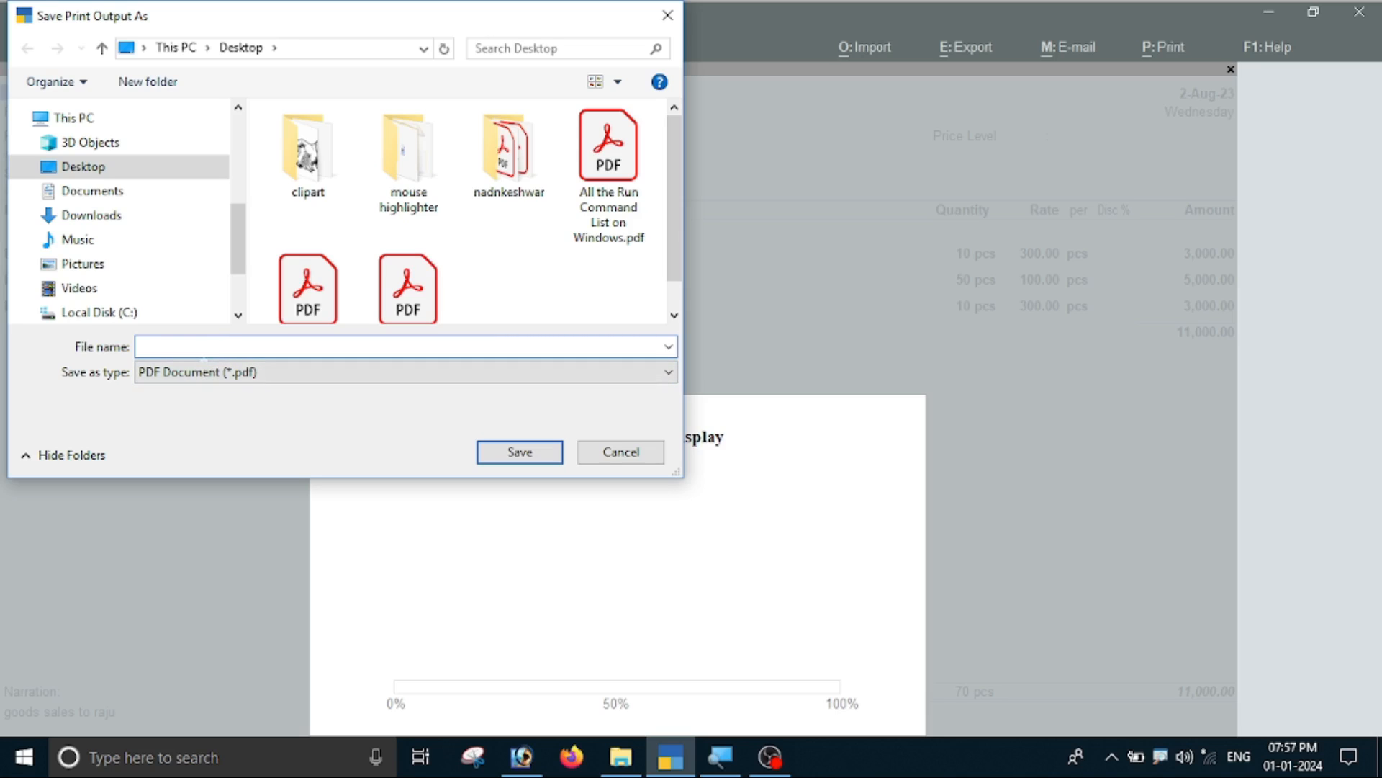
type("gddfdf")
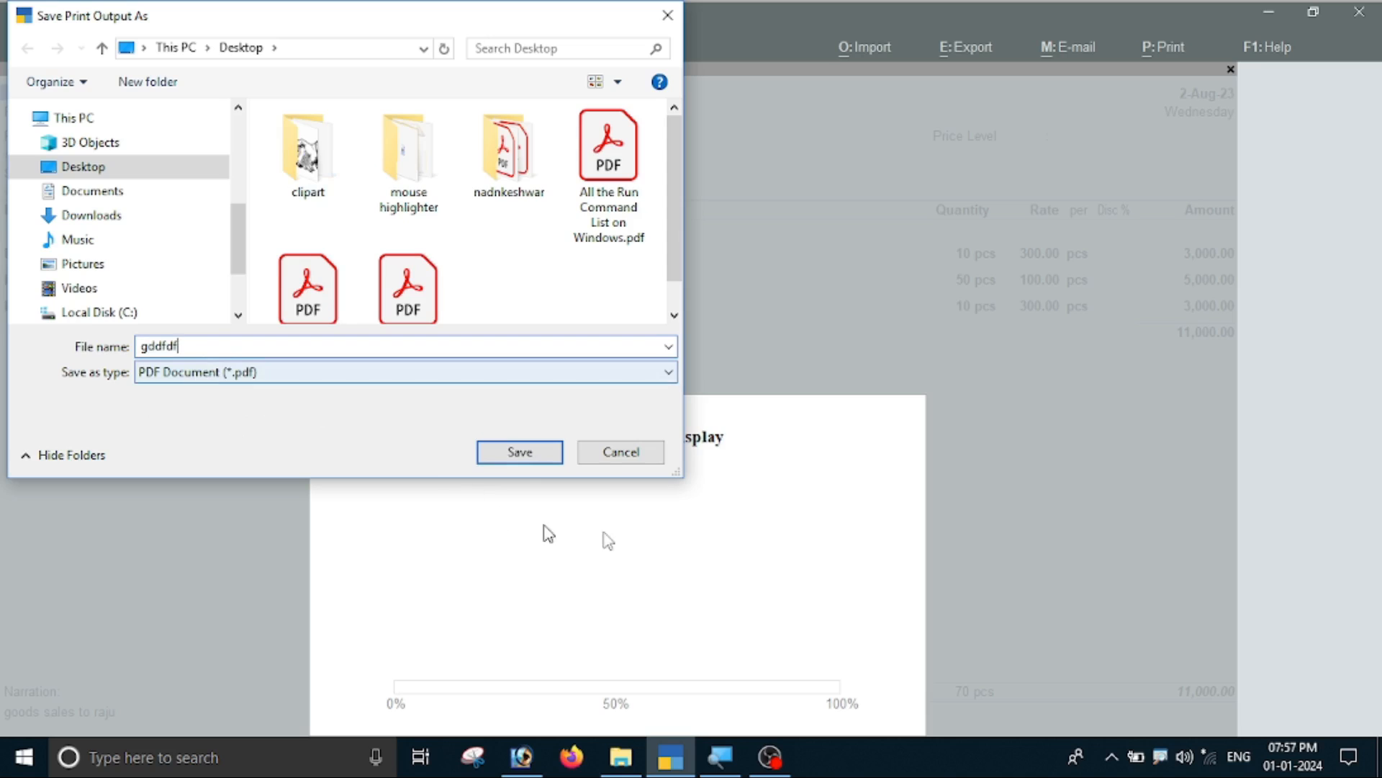
left_click(528, 455)
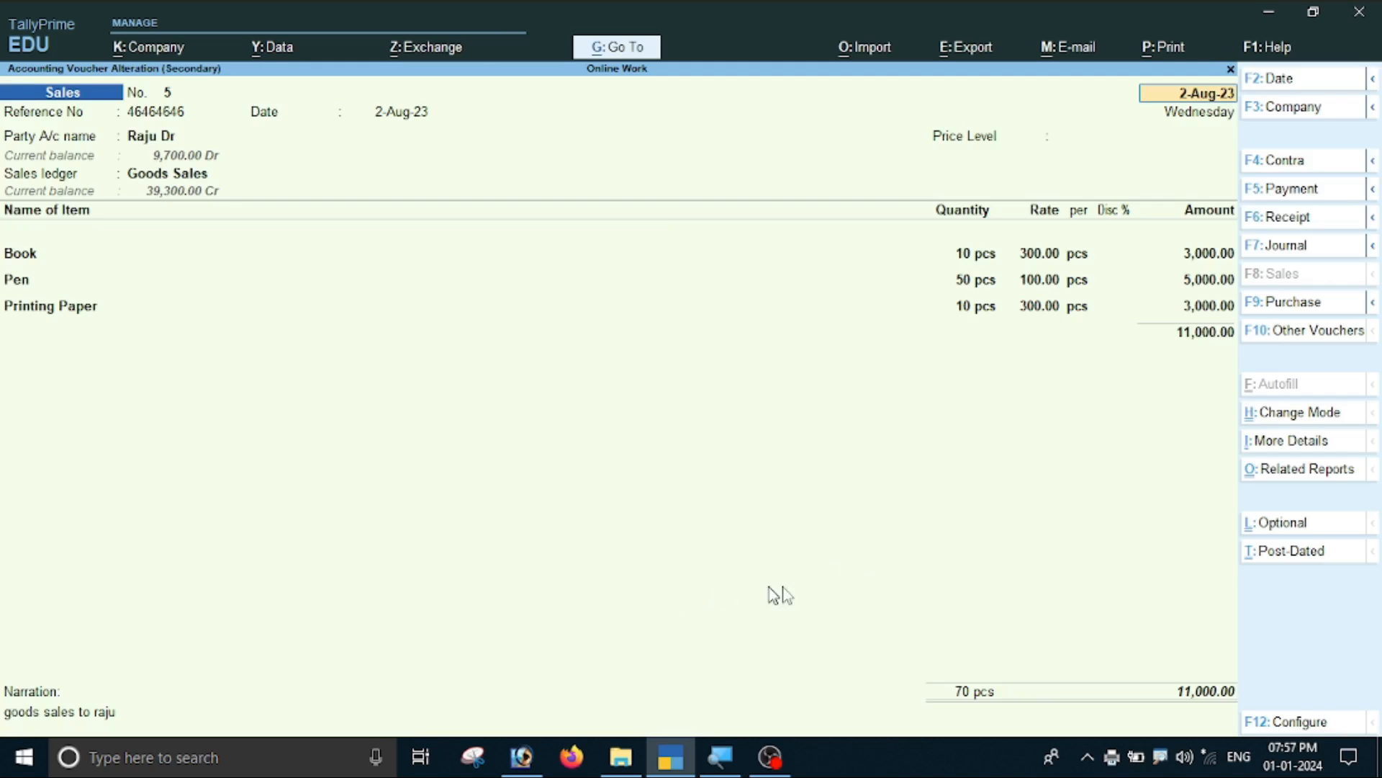
Step: Switch to the desktop, move gddfdf.pdf to an empty area, and open it in Adobe Acrobat to examine the printed invoice
left_click(1267, 13)
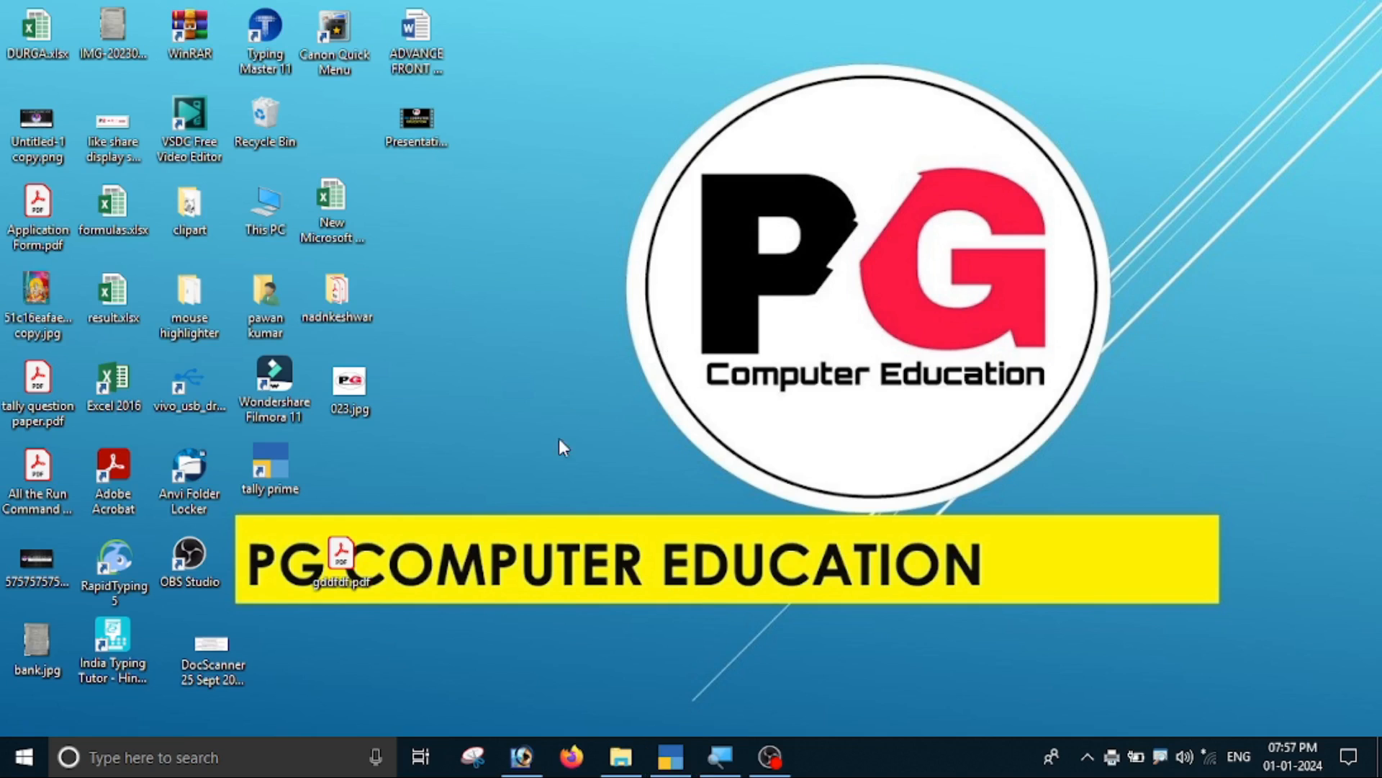
left_click_drag(335, 565, 506, 327)
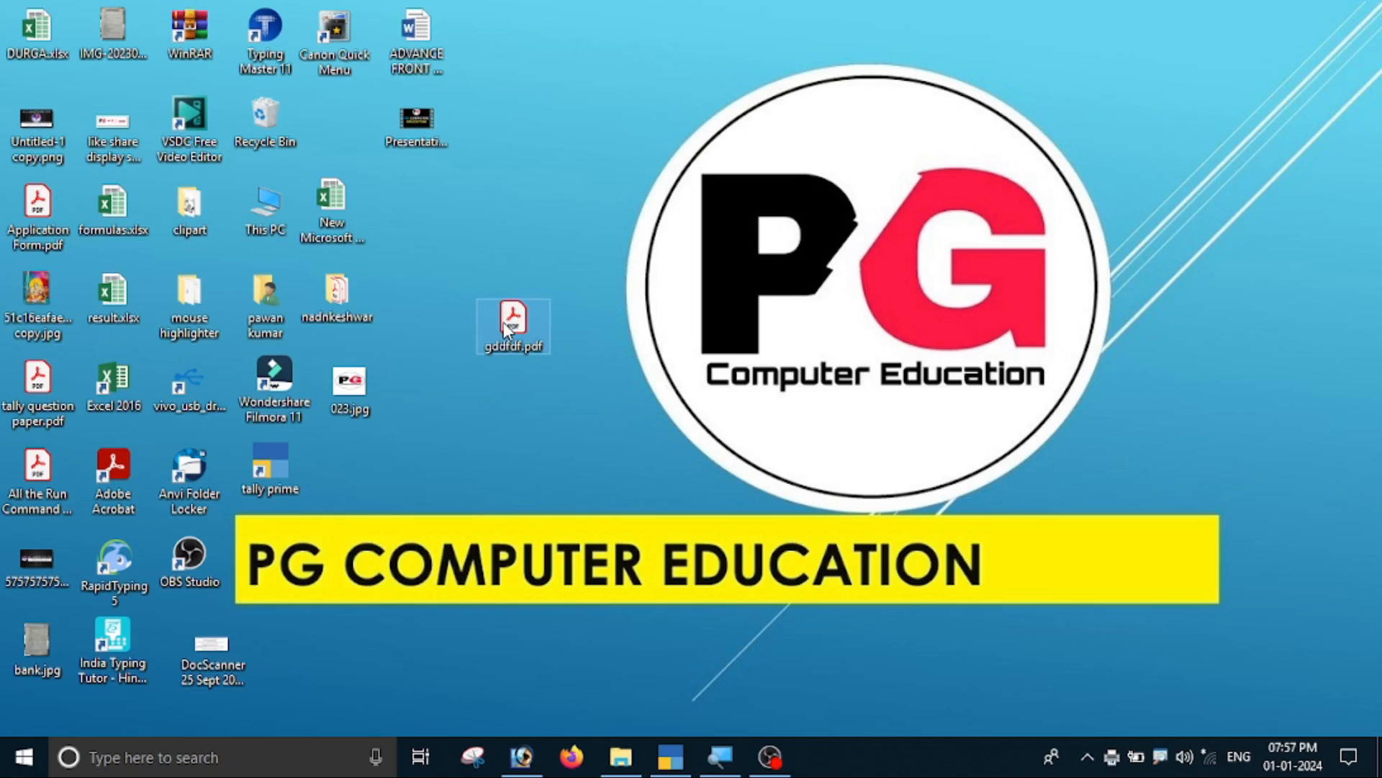
double_click(508, 323)
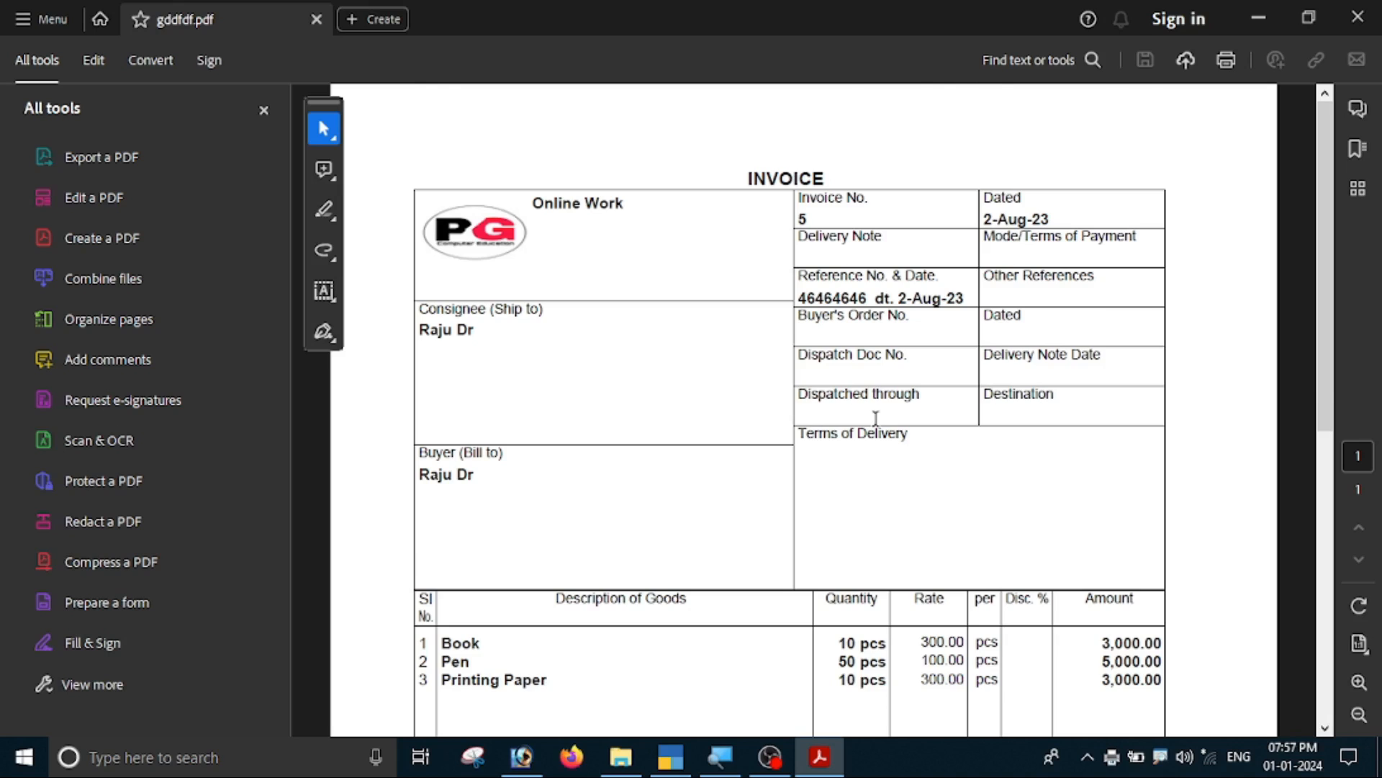
scroll(875, 418, "down", 5)
scroll(880, 438, "up", 5)
left_click(1361, 14)
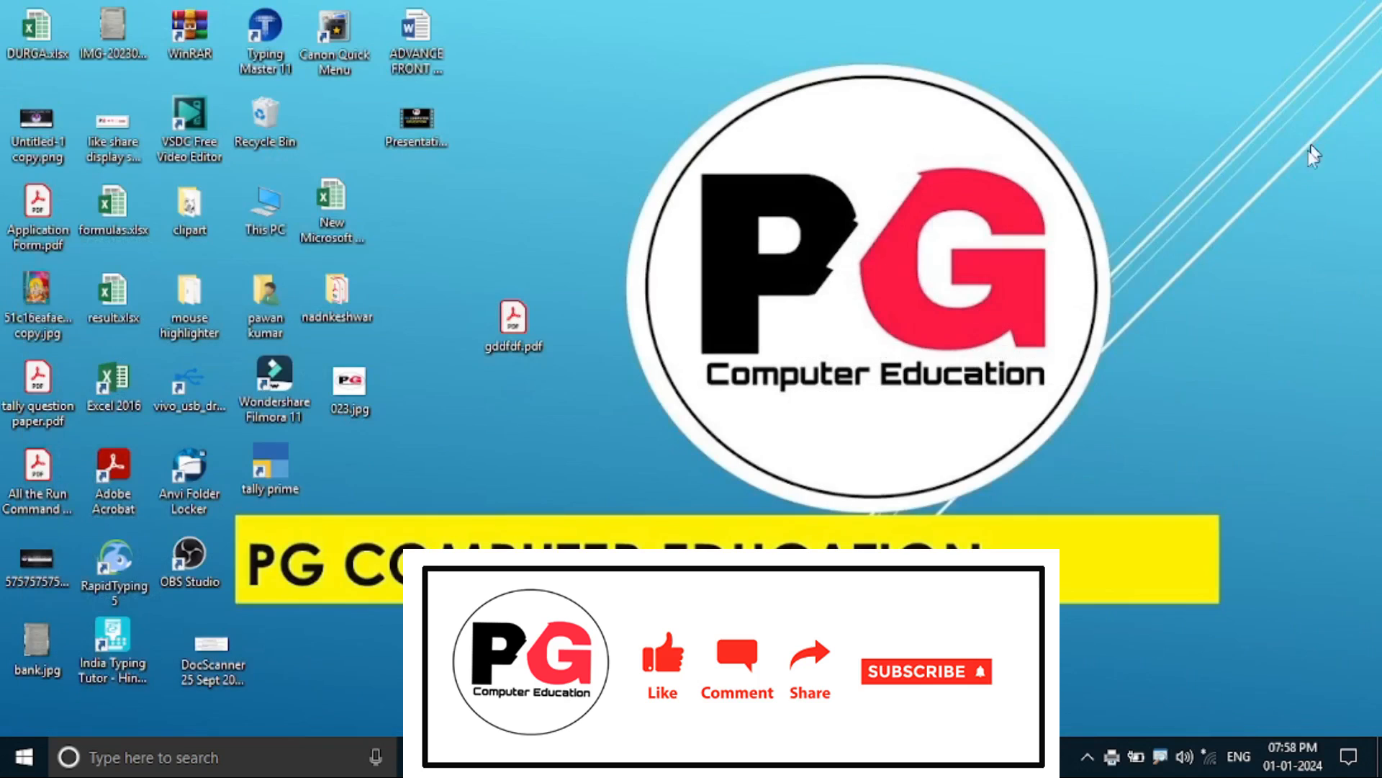